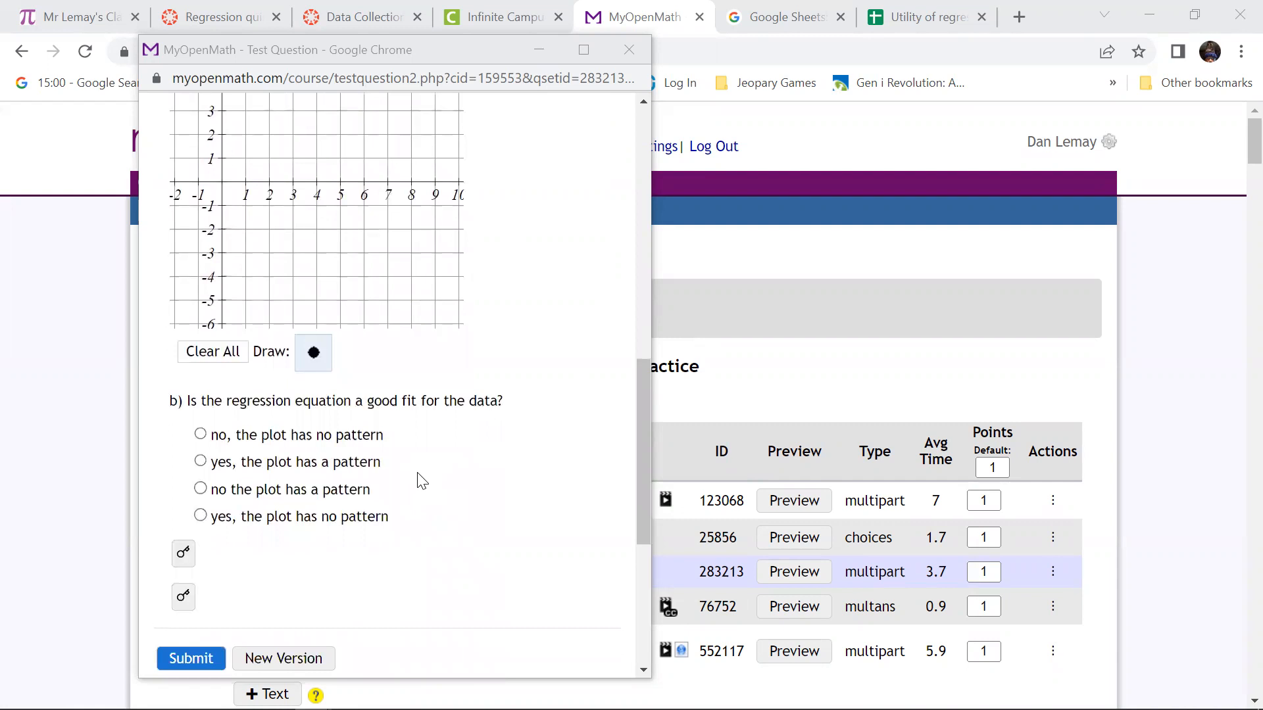
Copy the Year and Number of Students table from the MyOpenMath question into the Google Sheets file Utility of regression Q3, starting at A1
scroll(421, 480, up, 15)
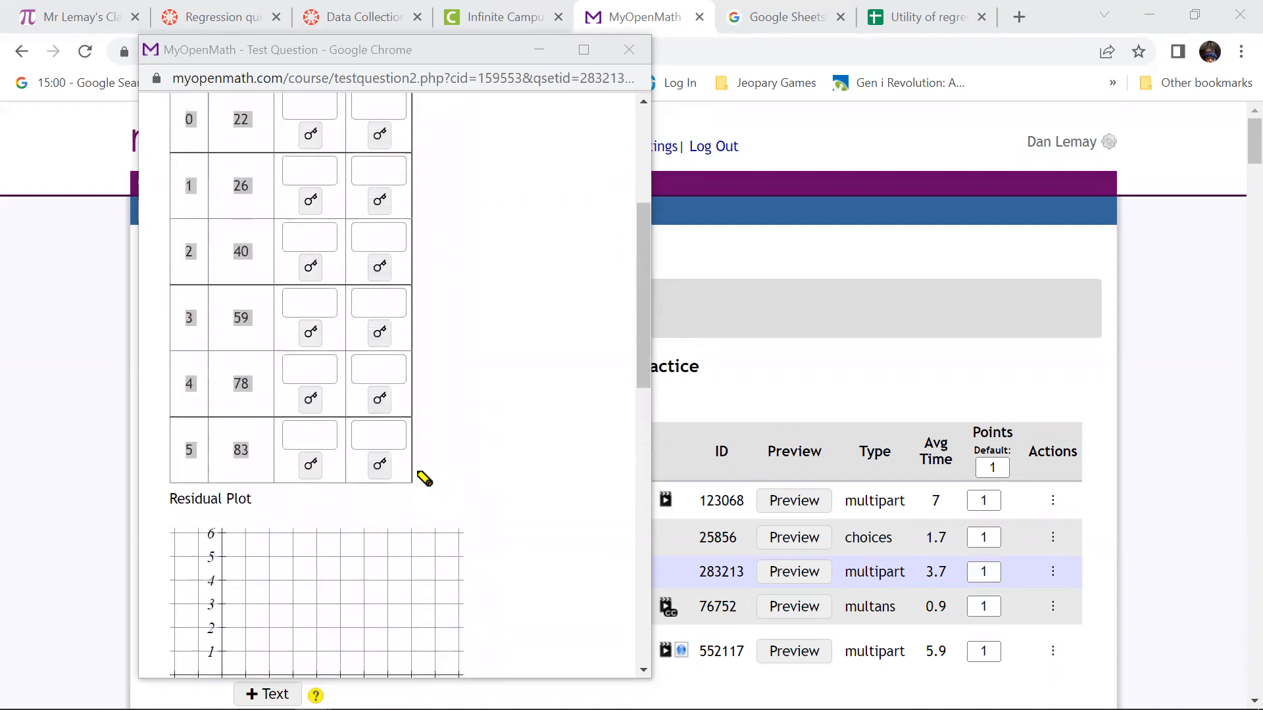
click(482, 376)
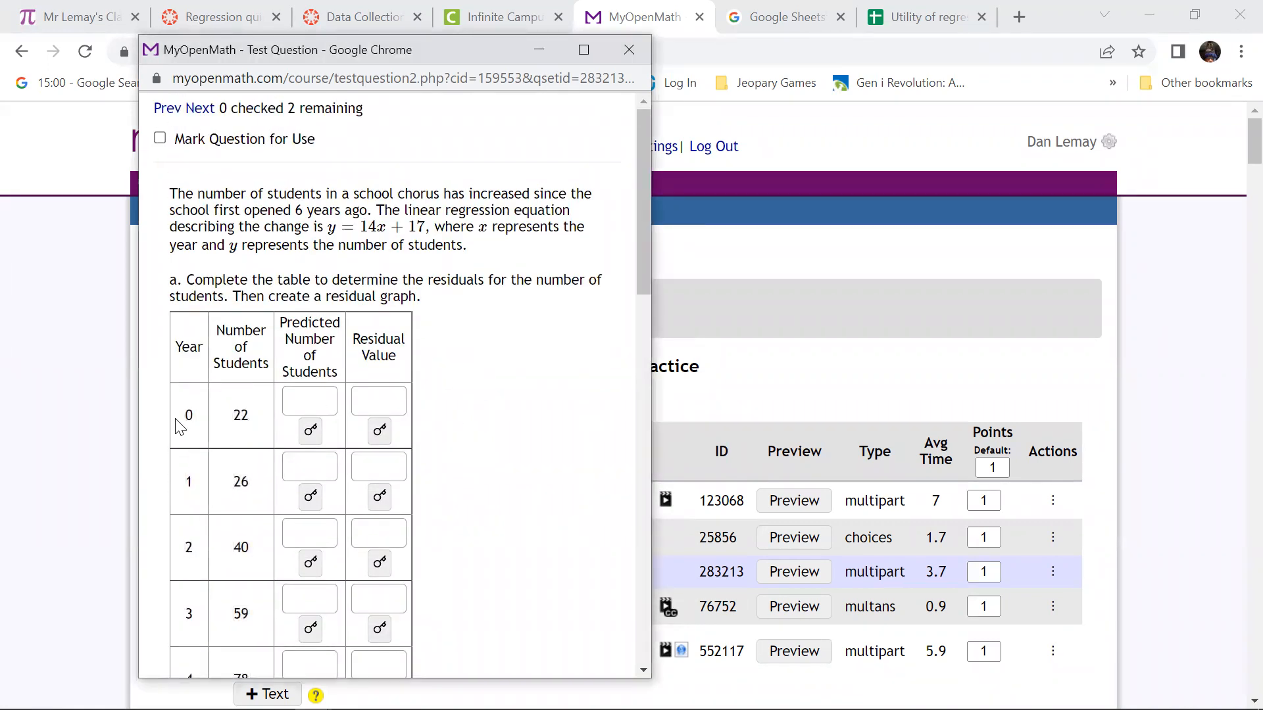
drag(181, 350, 211, 333)
key(ctrl+c)
click(239, 482)
scroll(240, 485, down, 4)
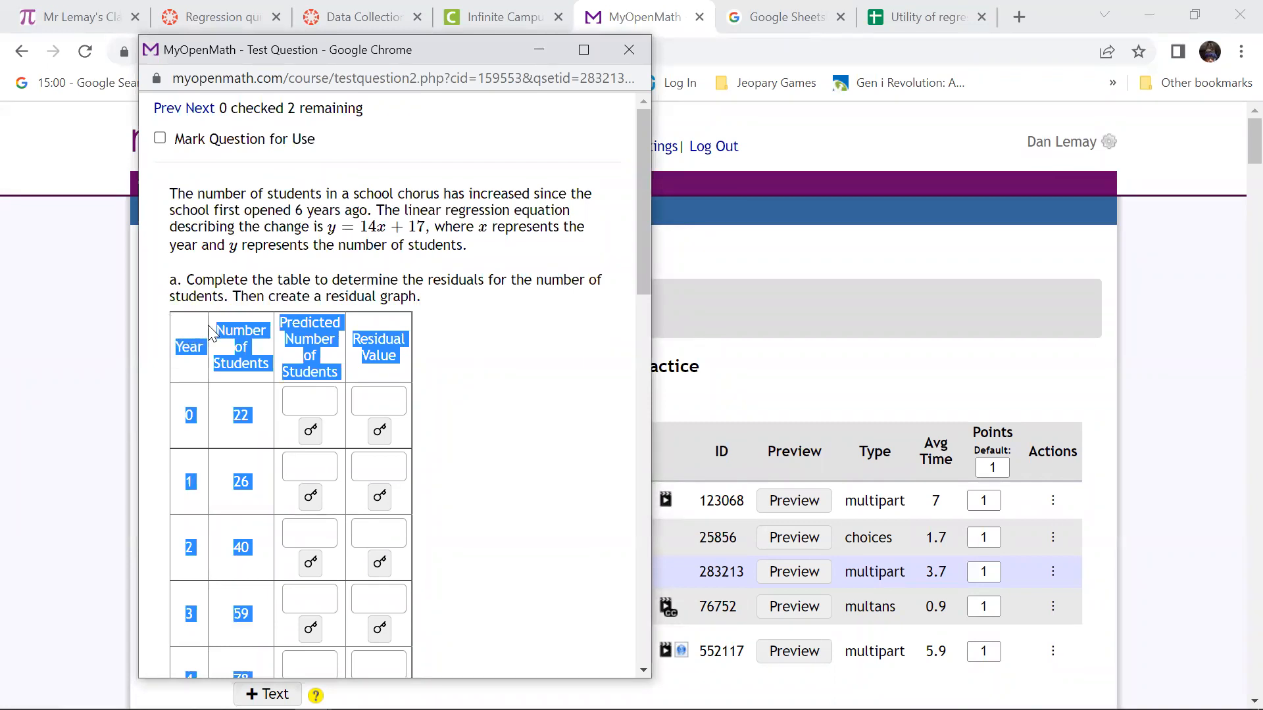
click(938, 39)
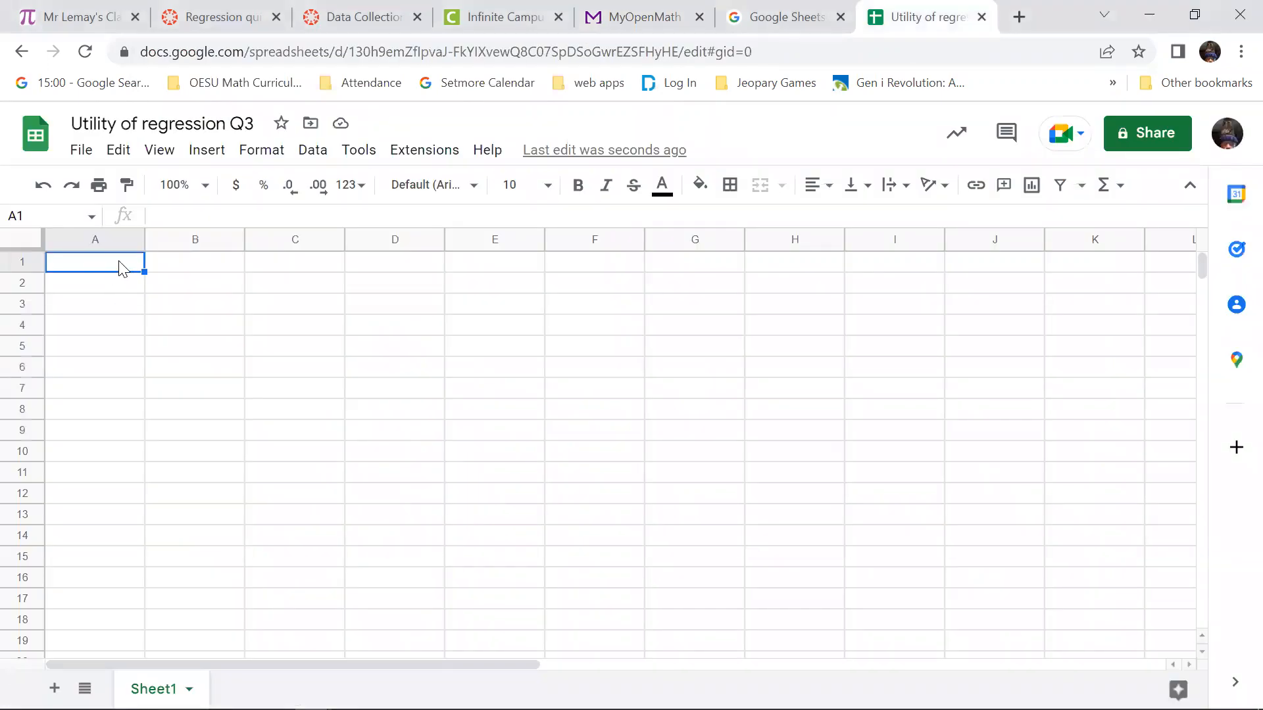
key(ctrl+v)
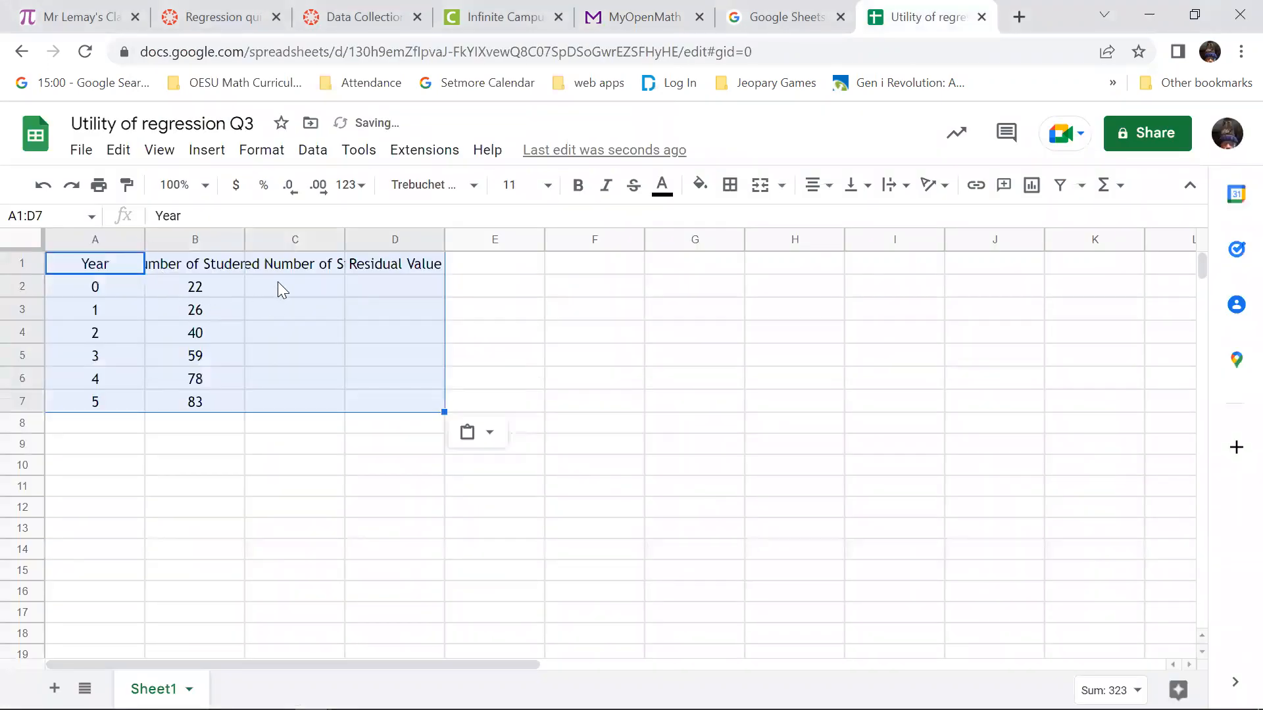
Wrap the text of the header cells in row 1
click(226, 290)
click(292, 287)
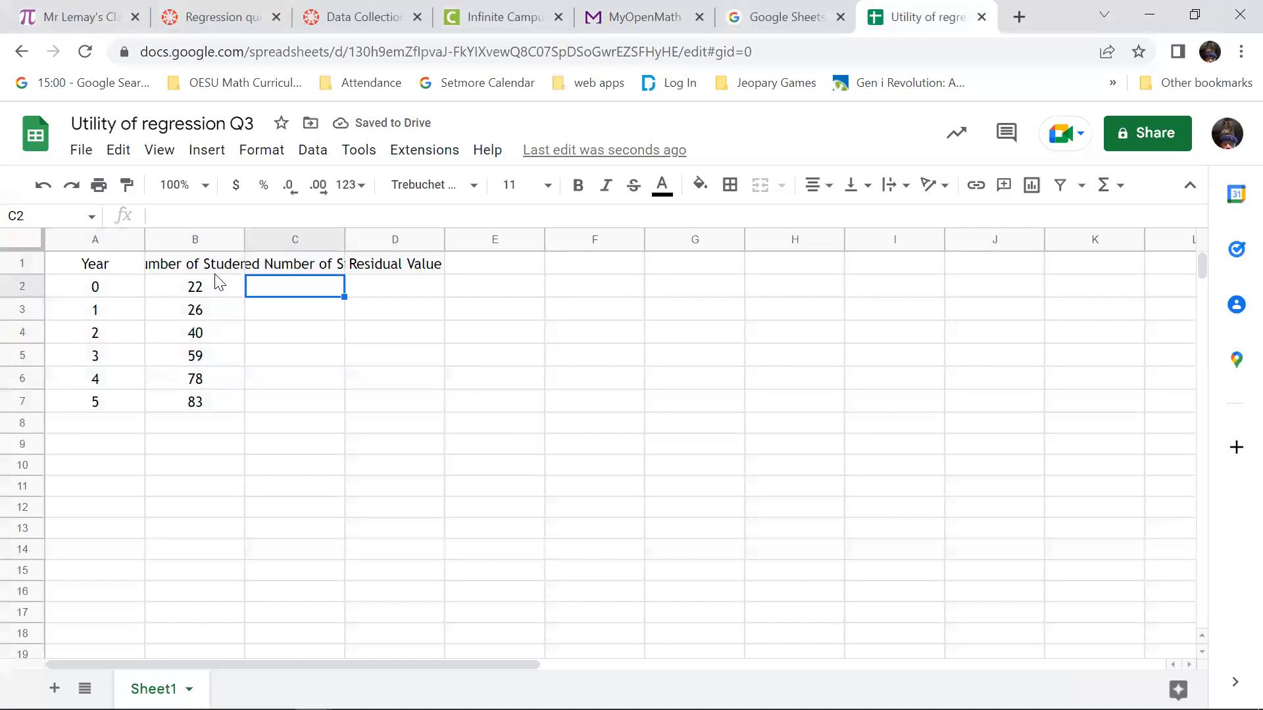
click(204, 268)
click(24, 262)
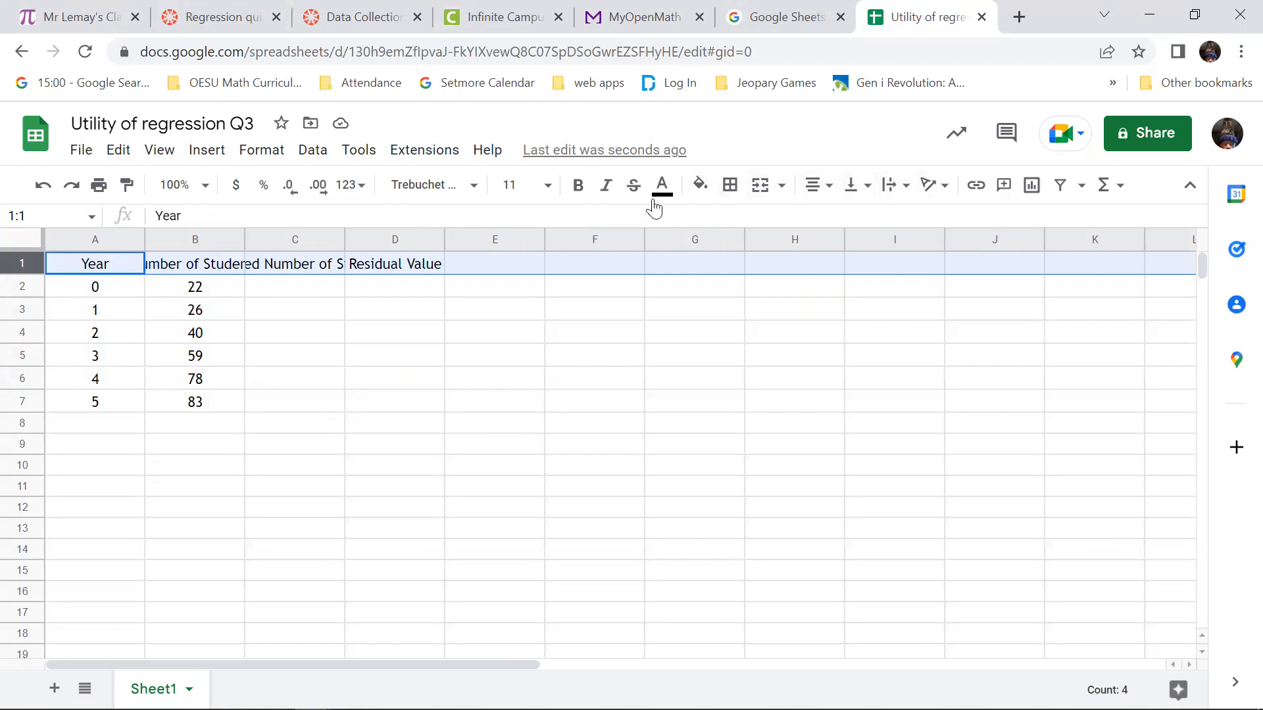
click(329, 160)
mouse_move(170, 162)
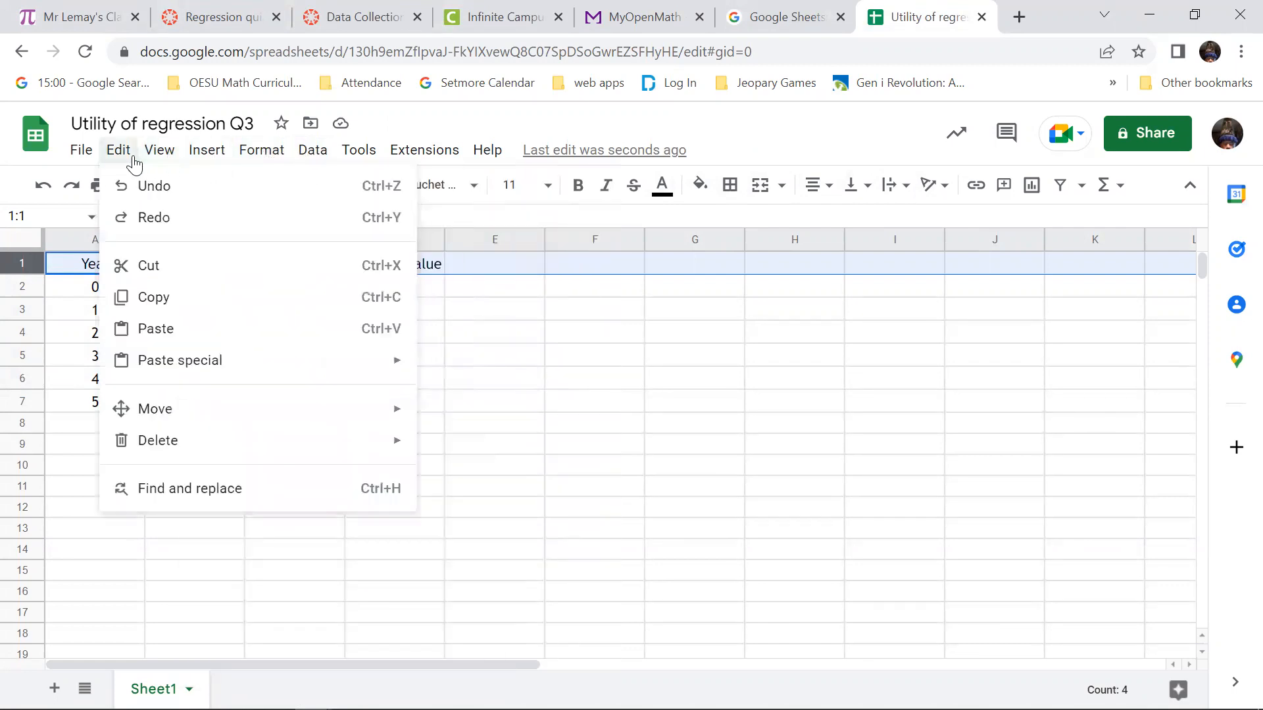
mouse_move(275, 156)
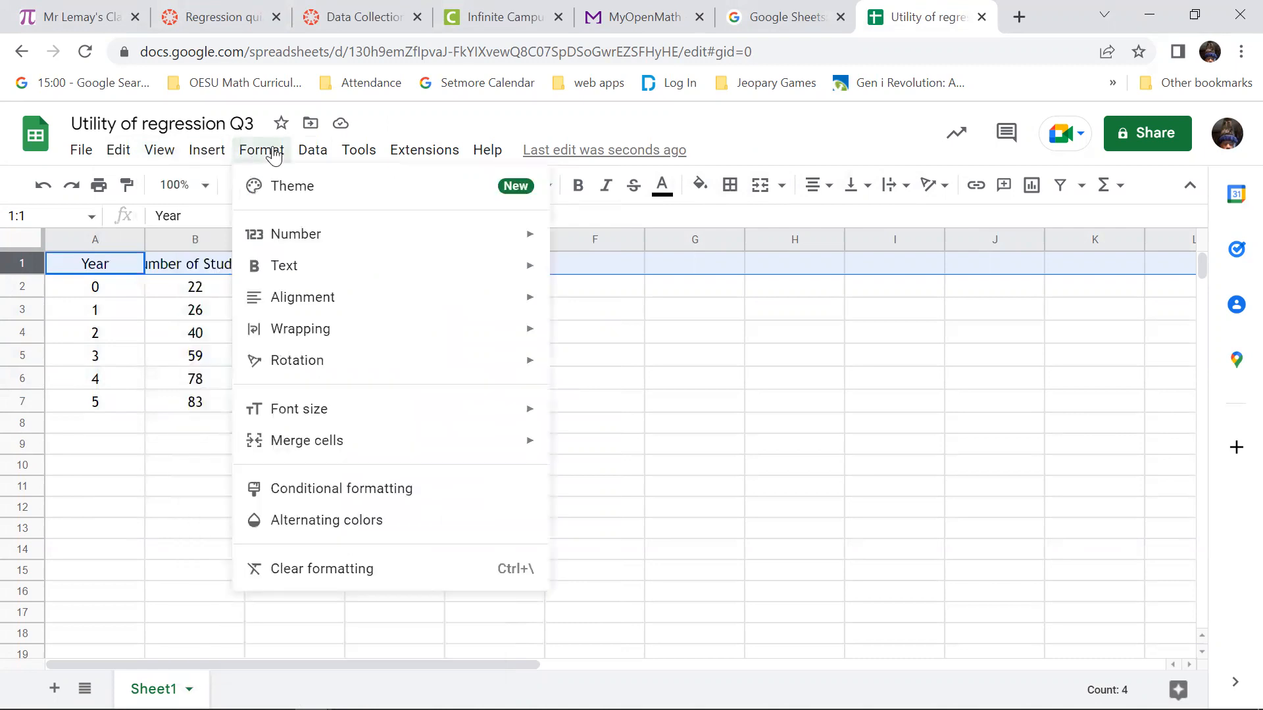
mouse_move(412, 330)
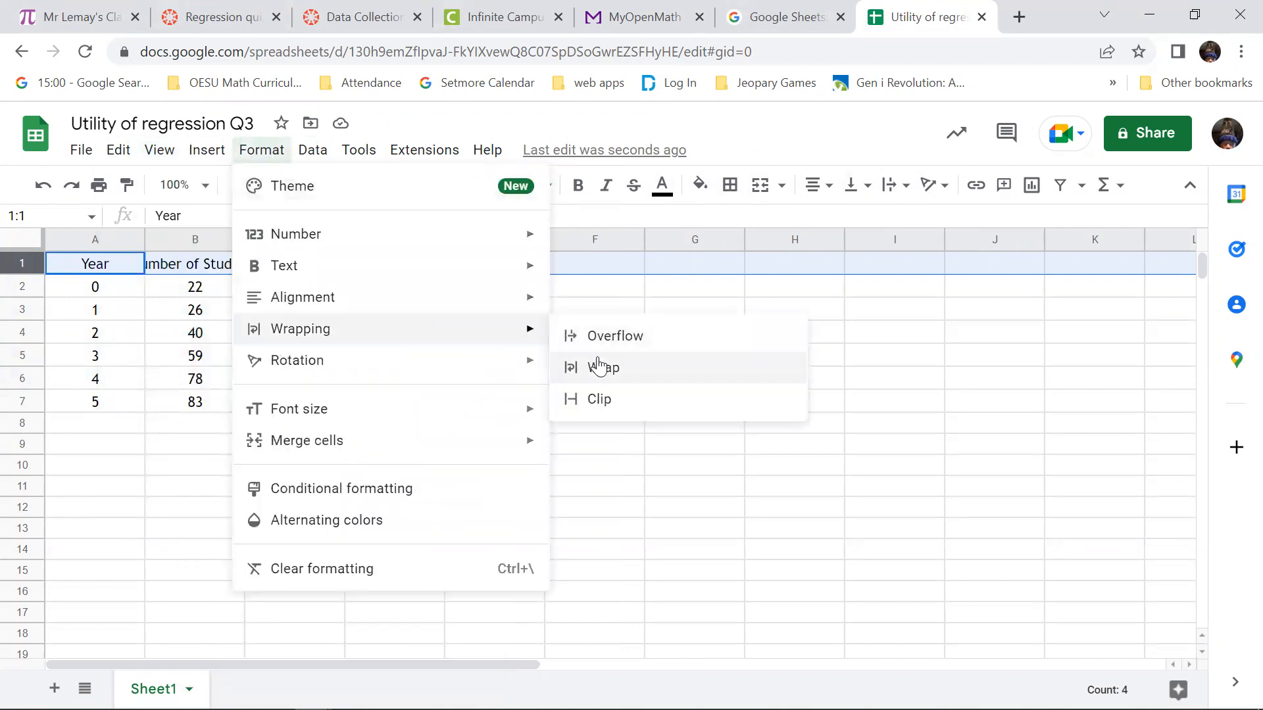
click(601, 366)
click(596, 355)
click(322, 307)
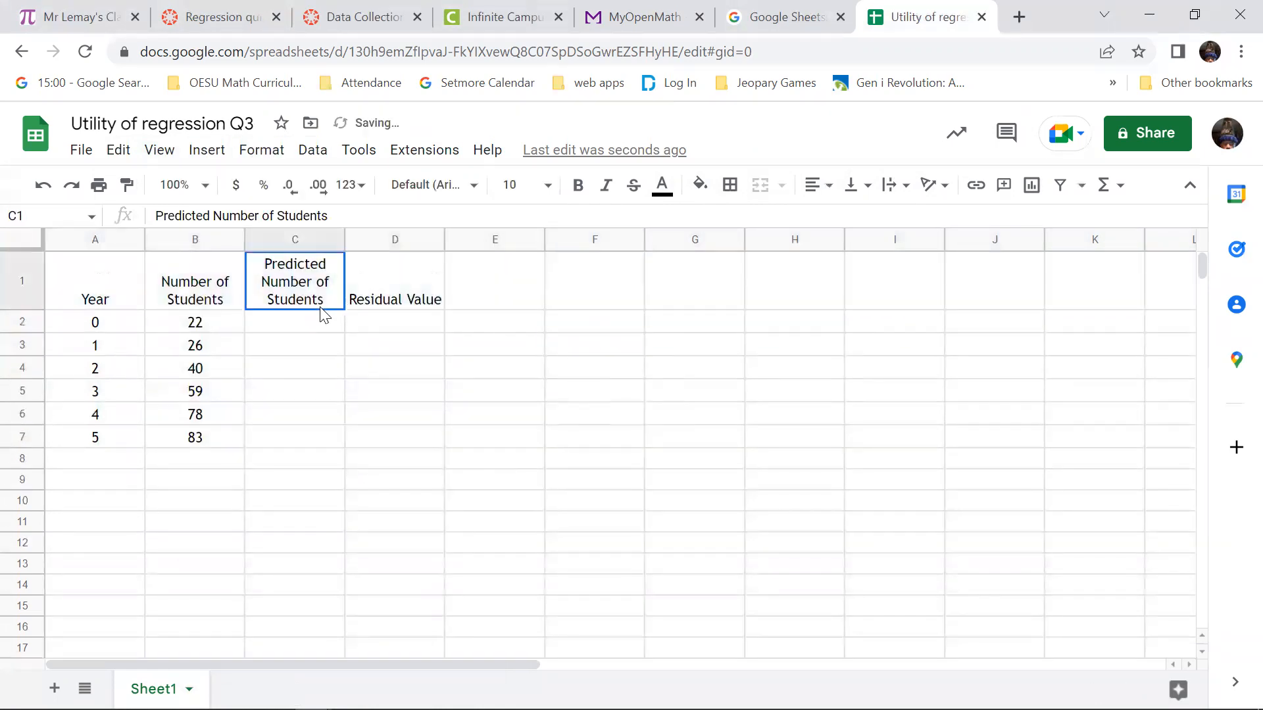
click(322, 321)
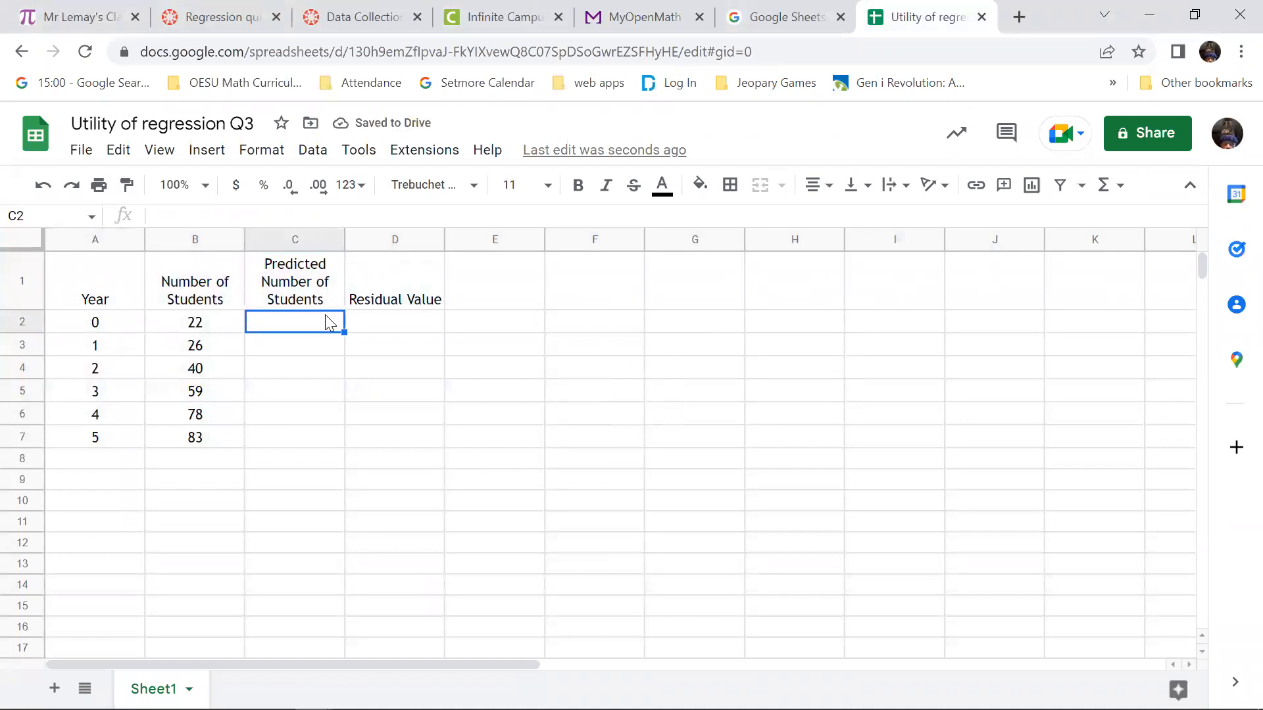
Copy the regression equation y=14x+17 from the MyOpenMath question into cell F1 of the spreadsheet
click(626, 22)
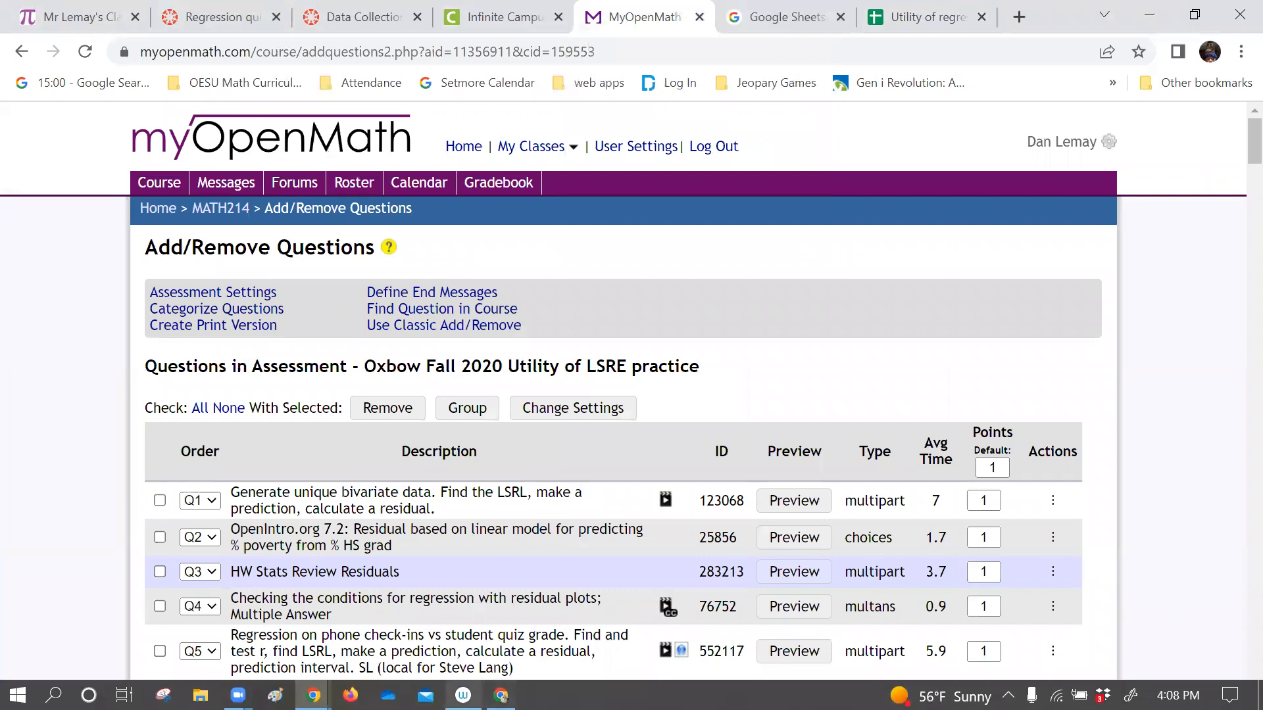
mouse_move(313, 695)
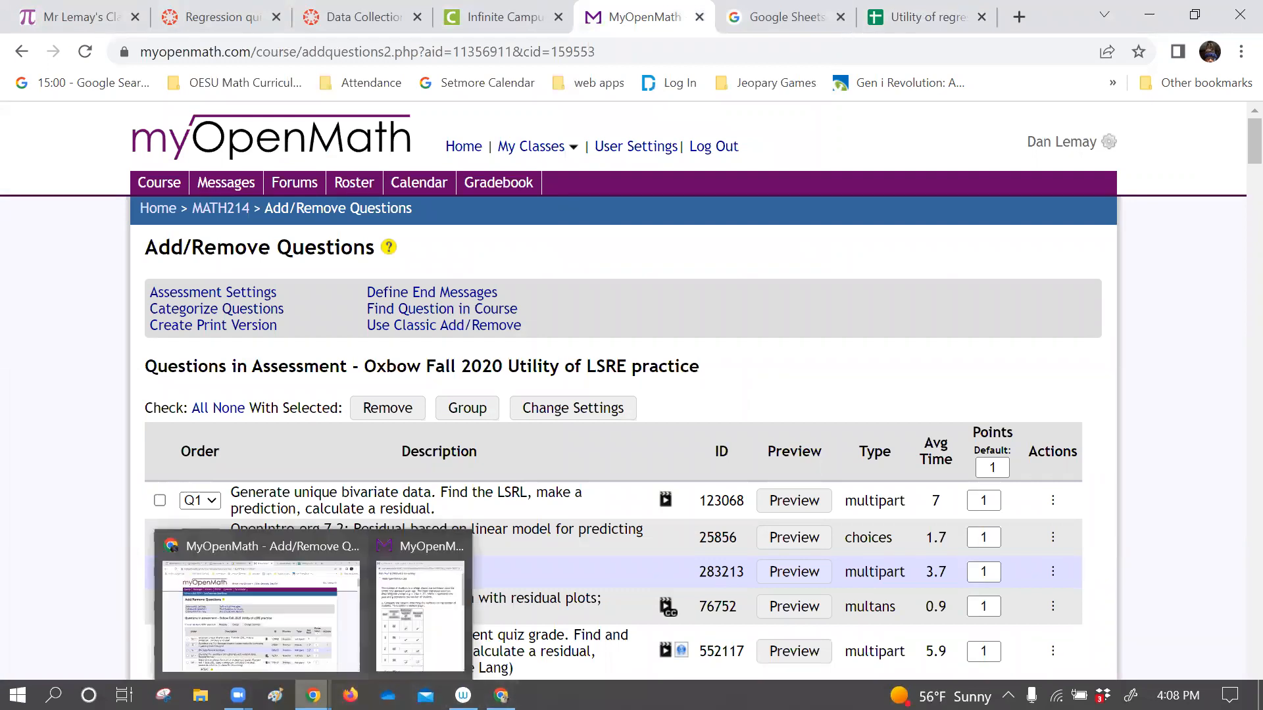
click(417, 622)
click(351, 244)
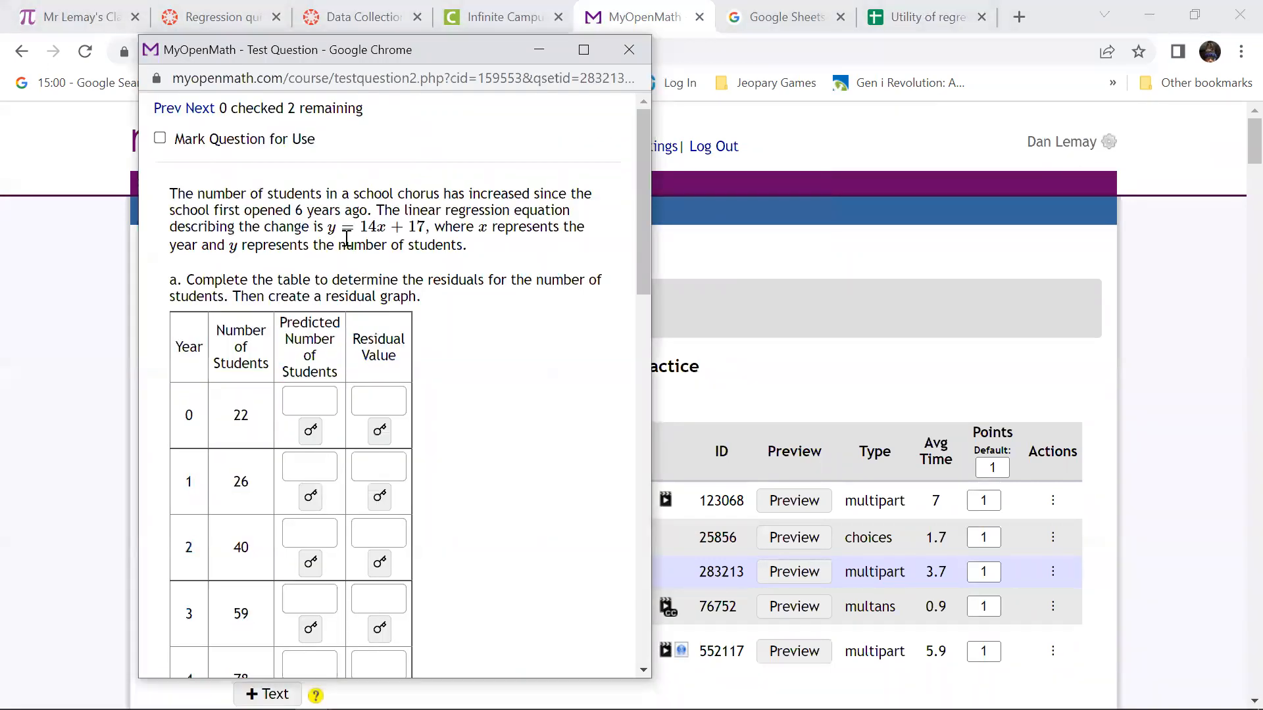
drag(331, 227, 424, 228)
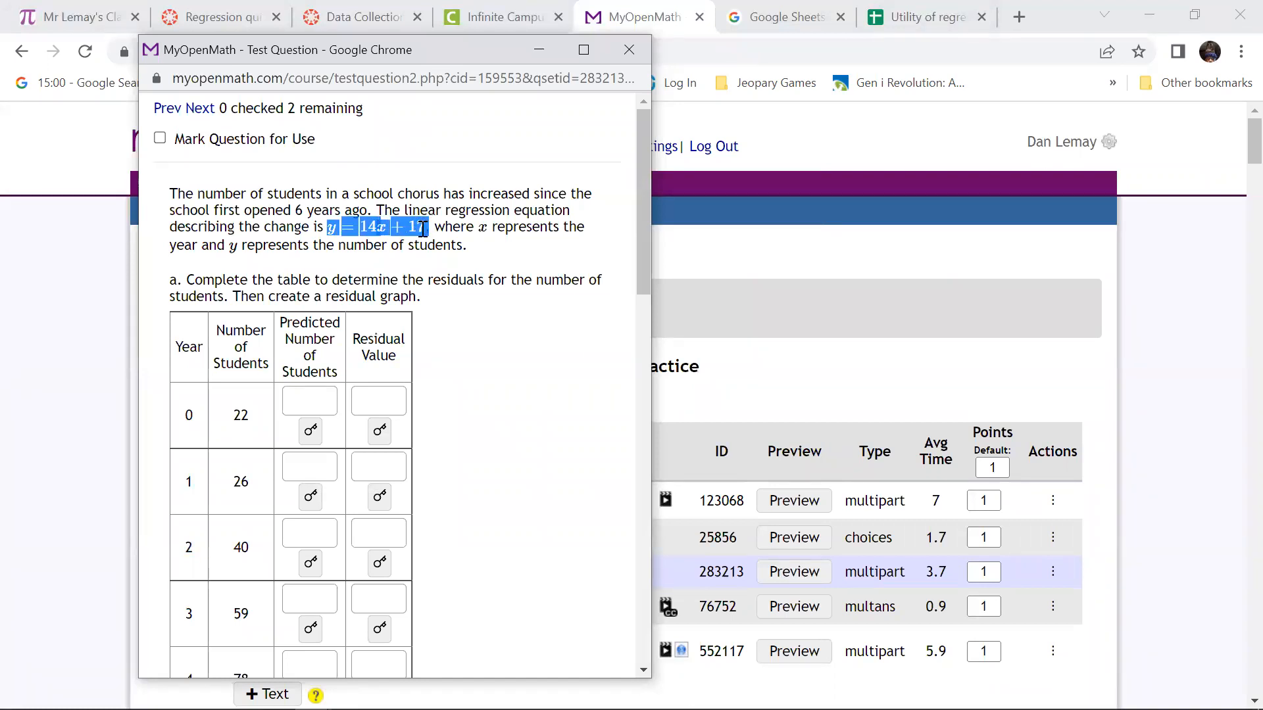
click(904, 16)
click(567, 305)
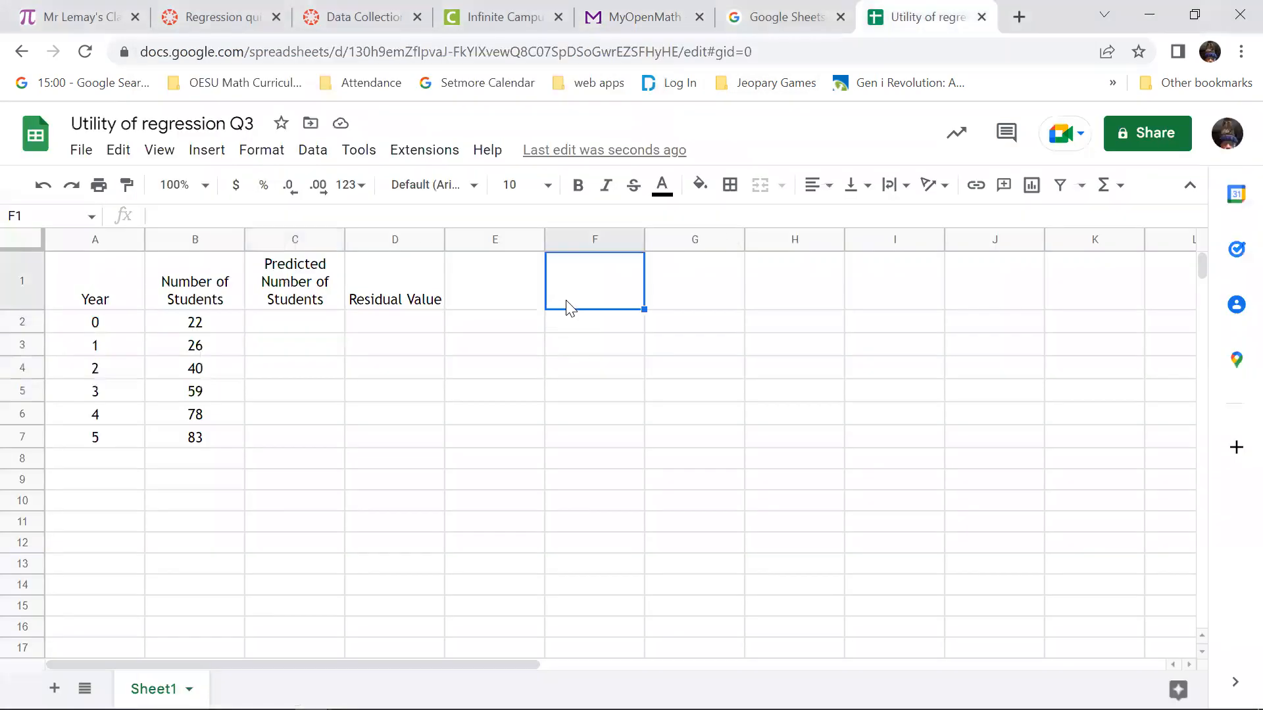
text(y=14x+17)
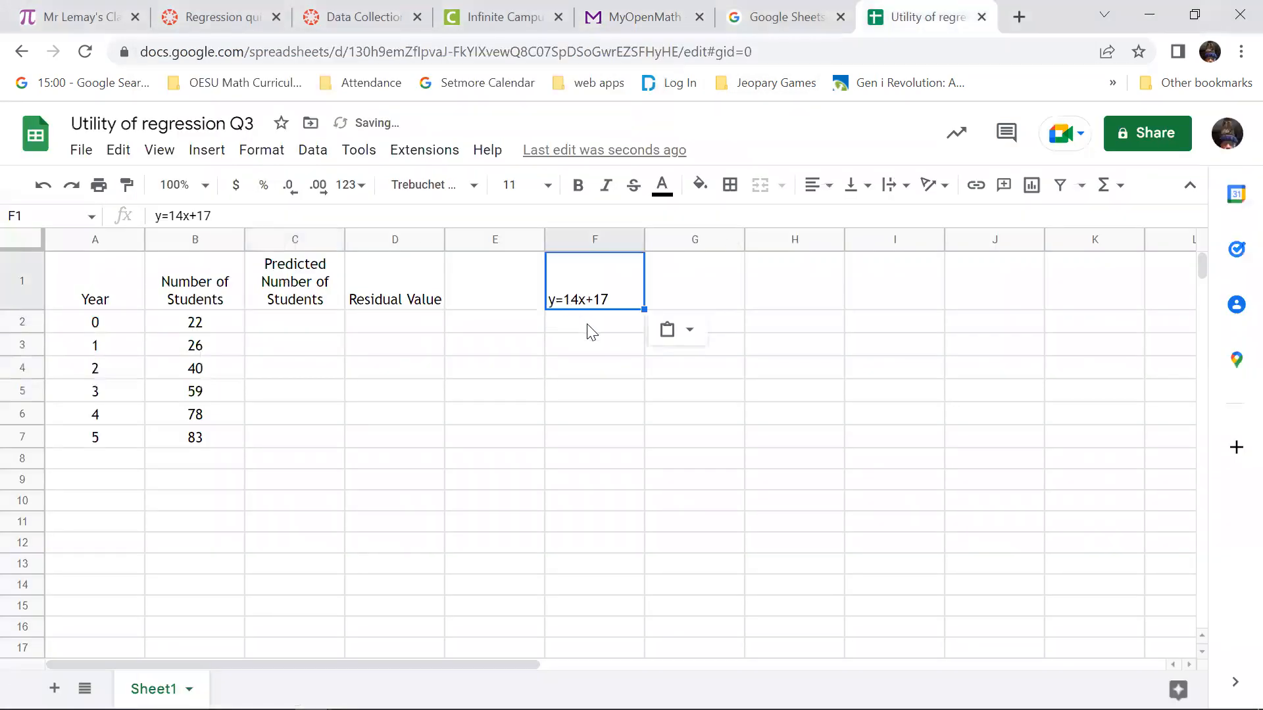
key(Return)
Recheck the question's regression equation and enter 17 in C2 as the predicted number of students for year 0
click(267, 325)
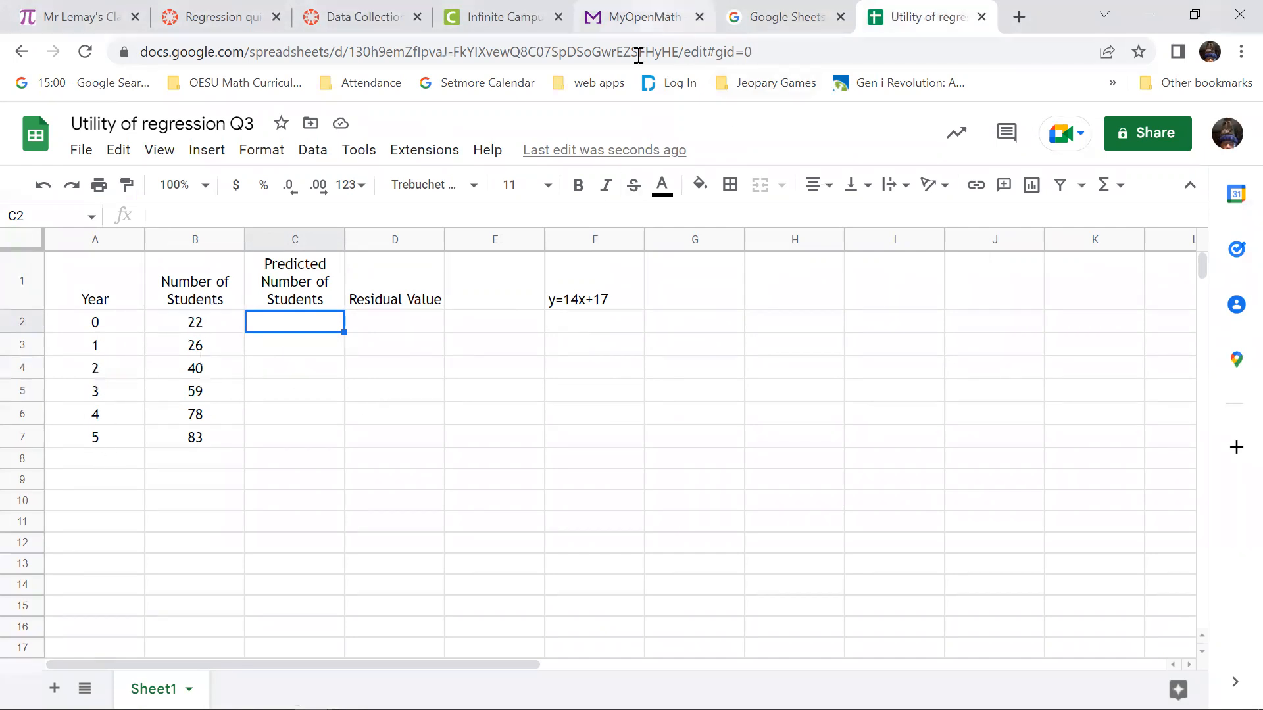
mouse_move(501, 696)
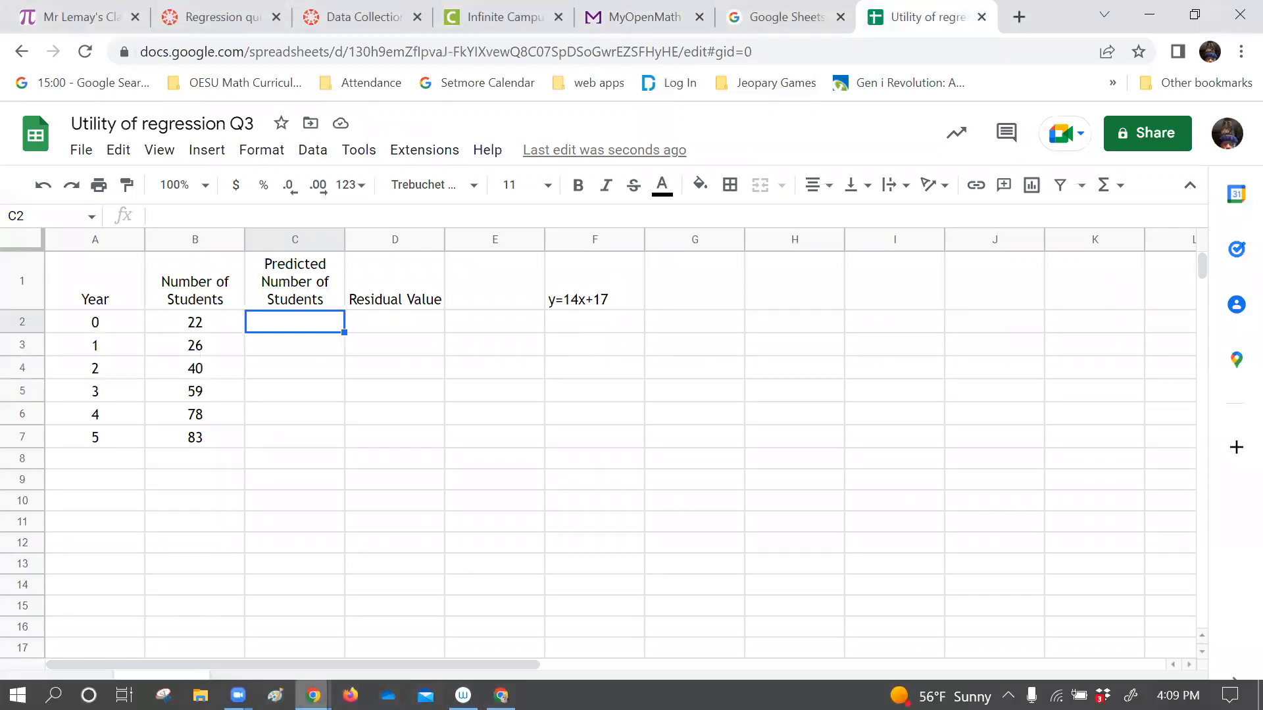
mouse_move(314, 696)
click(404, 604)
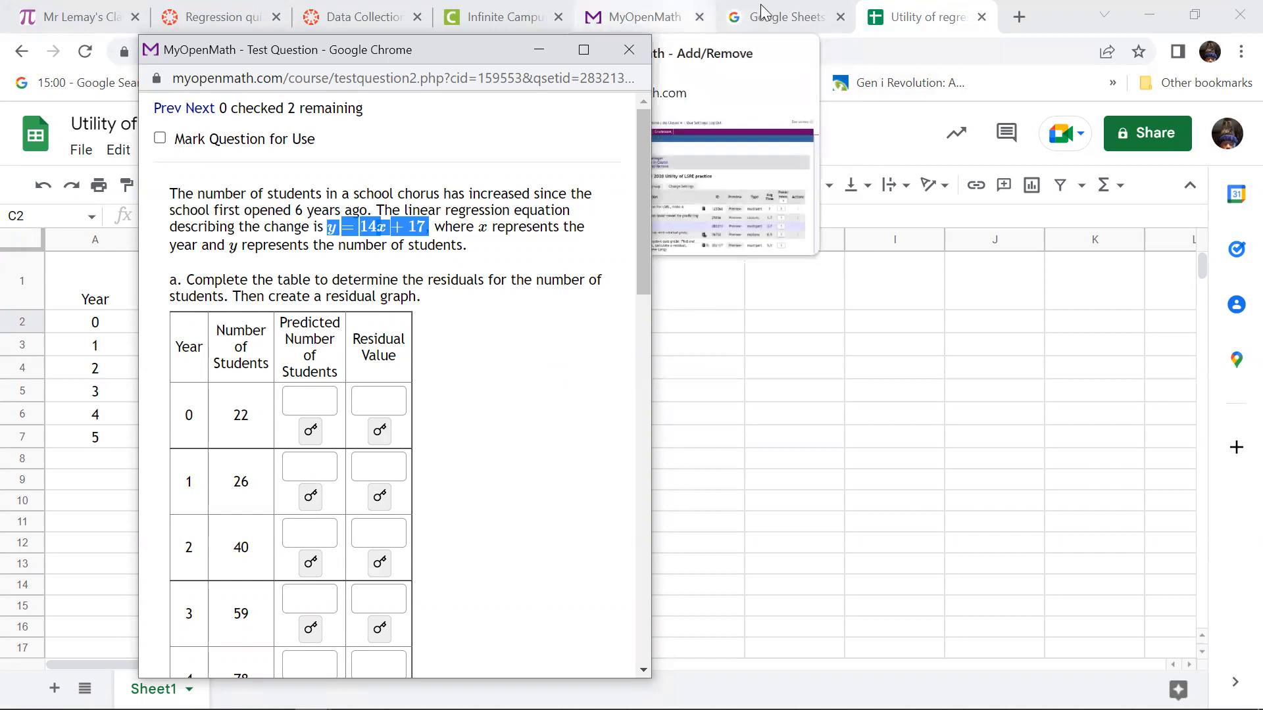
click(934, 21)
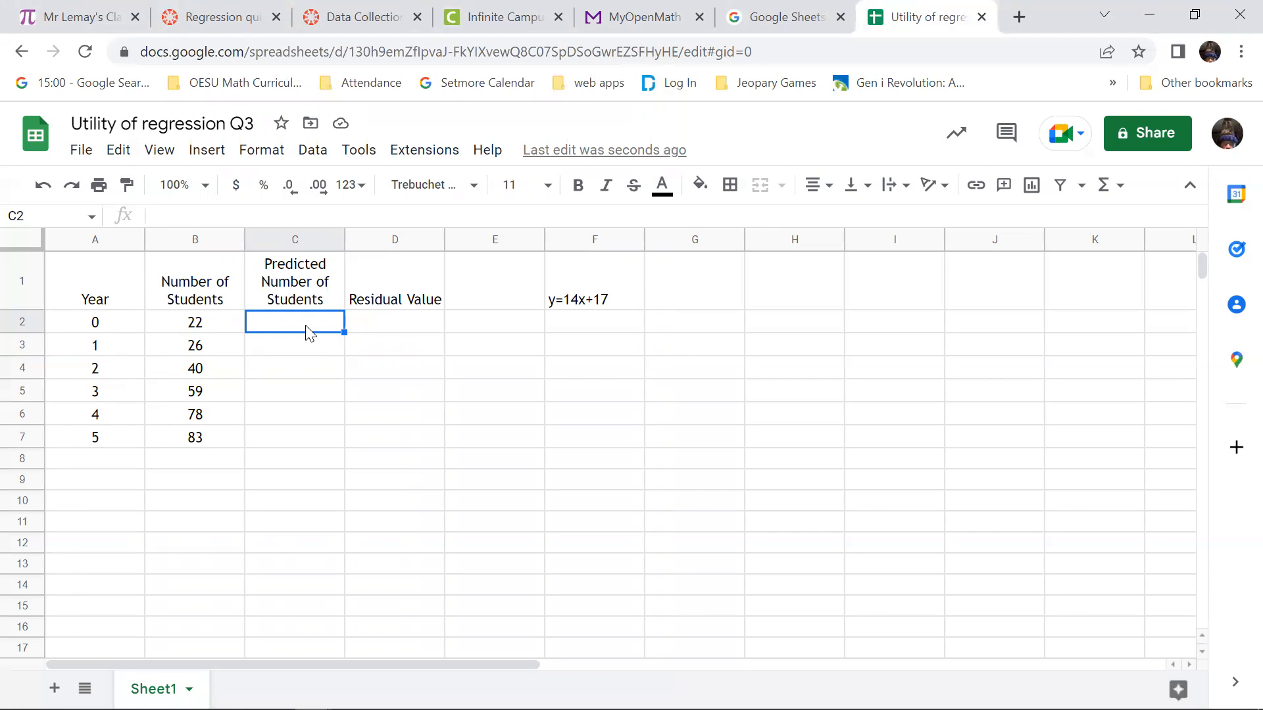
text(17)
key(Return)
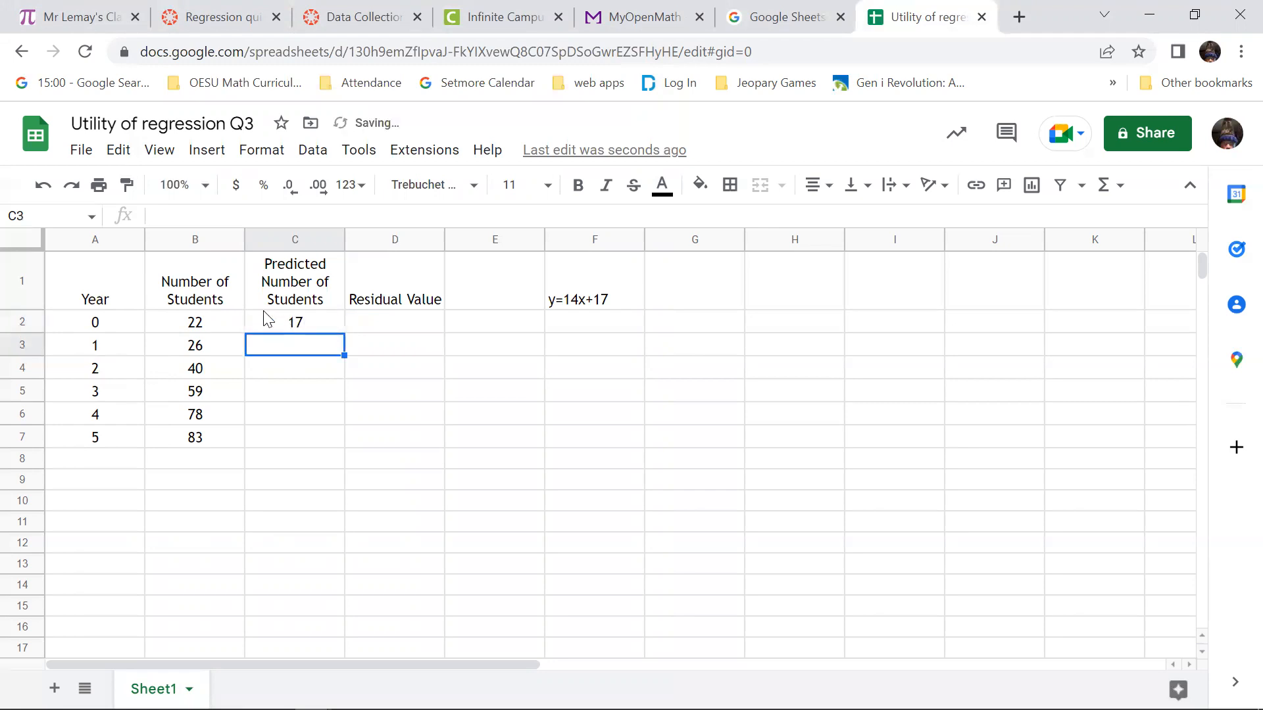
Write out the substitutions for years 1 and 2 as 14(1)+17 in F3 and 14(2)+17 in F4
click(590, 352)
text(14(1)+)
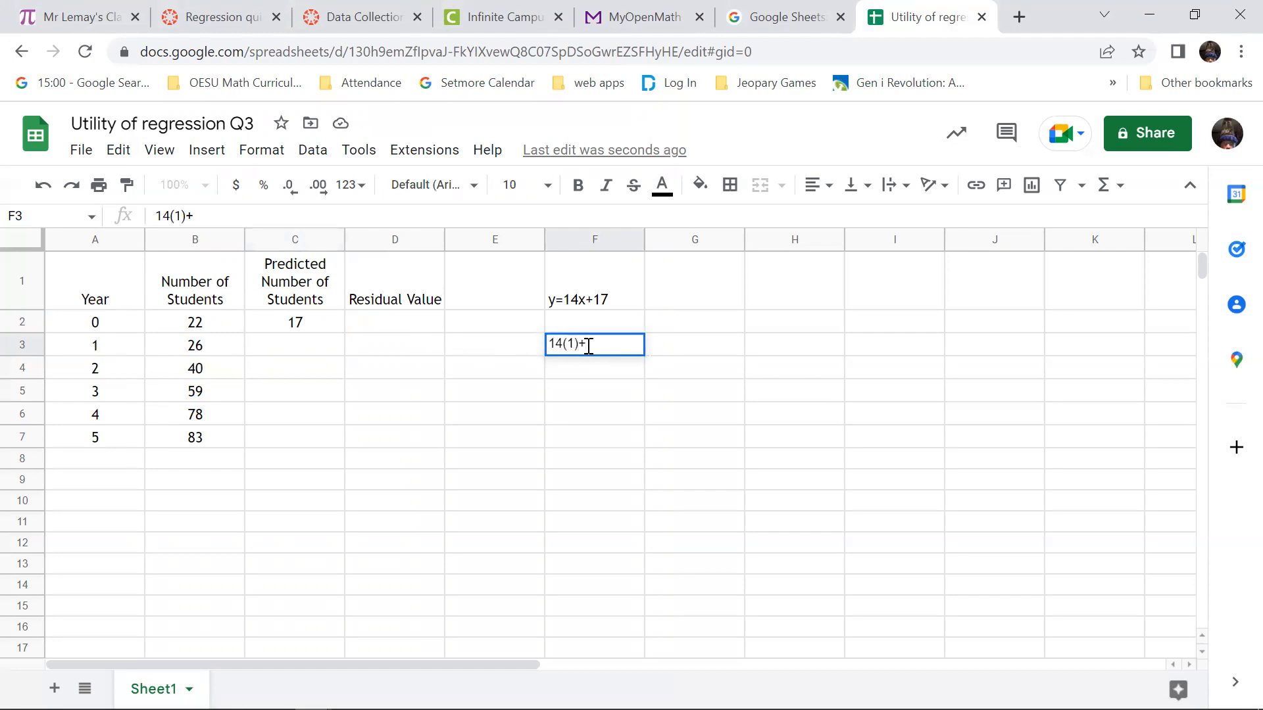
text(17)
key(Return)
text(14(12)
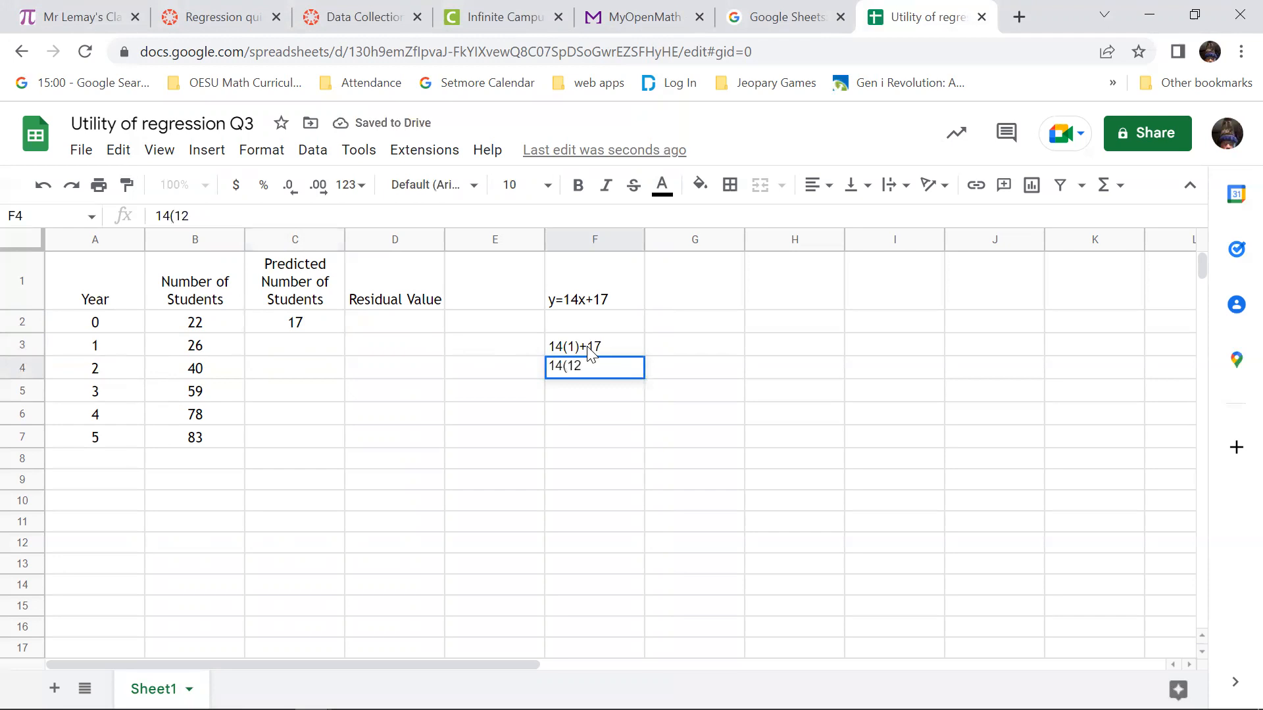
key(BackSpace)
key(BackSpace)
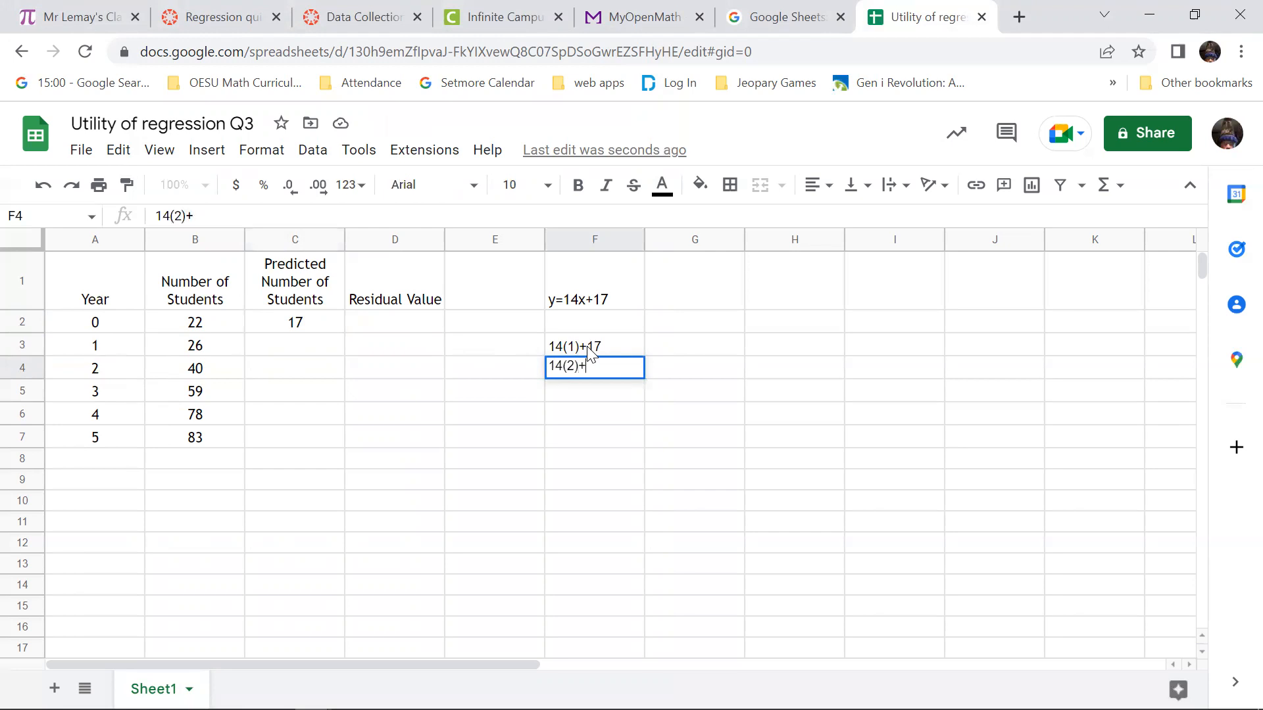
text(2)+17)
key(Return)
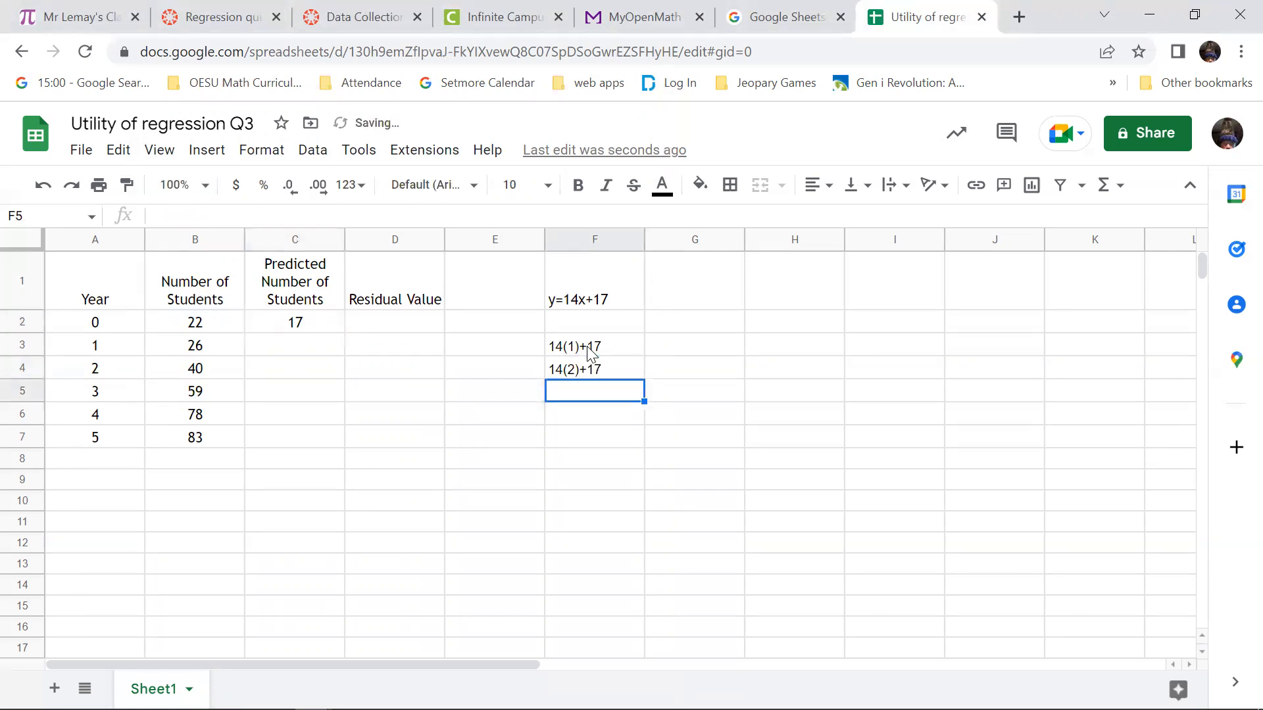
Calculate the year 1 prediction in C3 with =14*A3+17 and autofill the formula down through C7
click(324, 346)
click(307, 328)
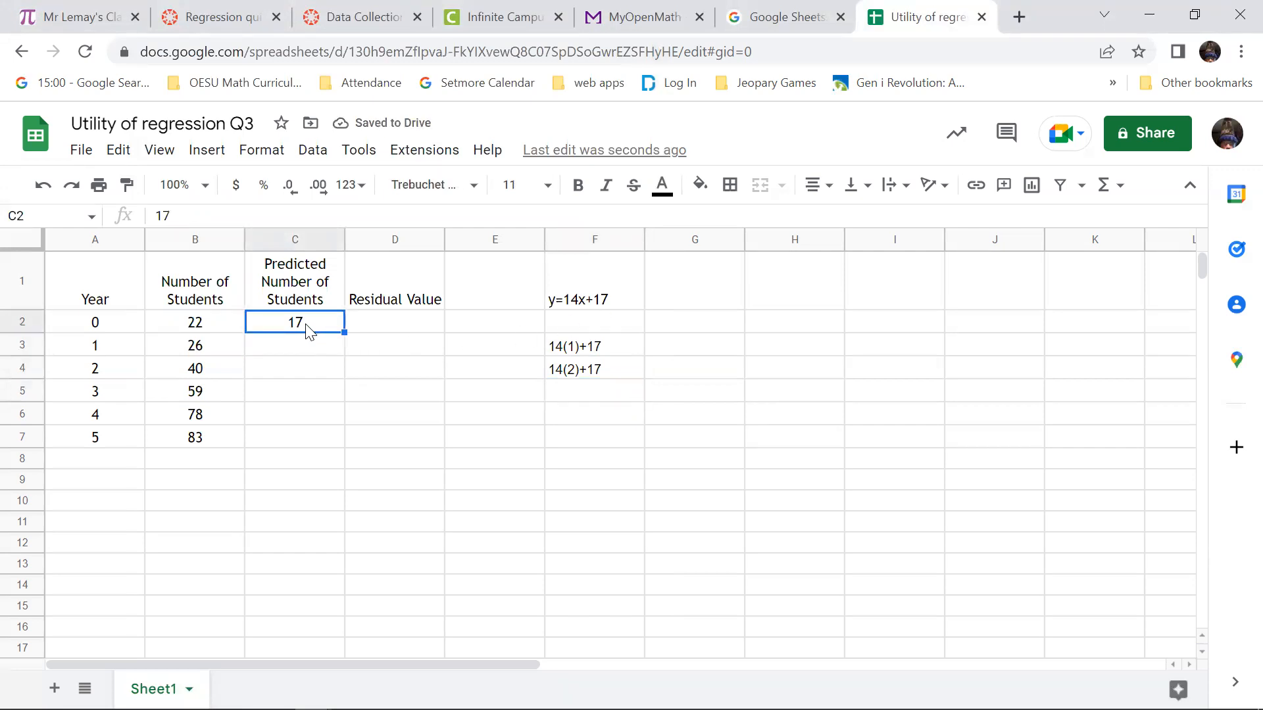
click(297, 349)
text(=)
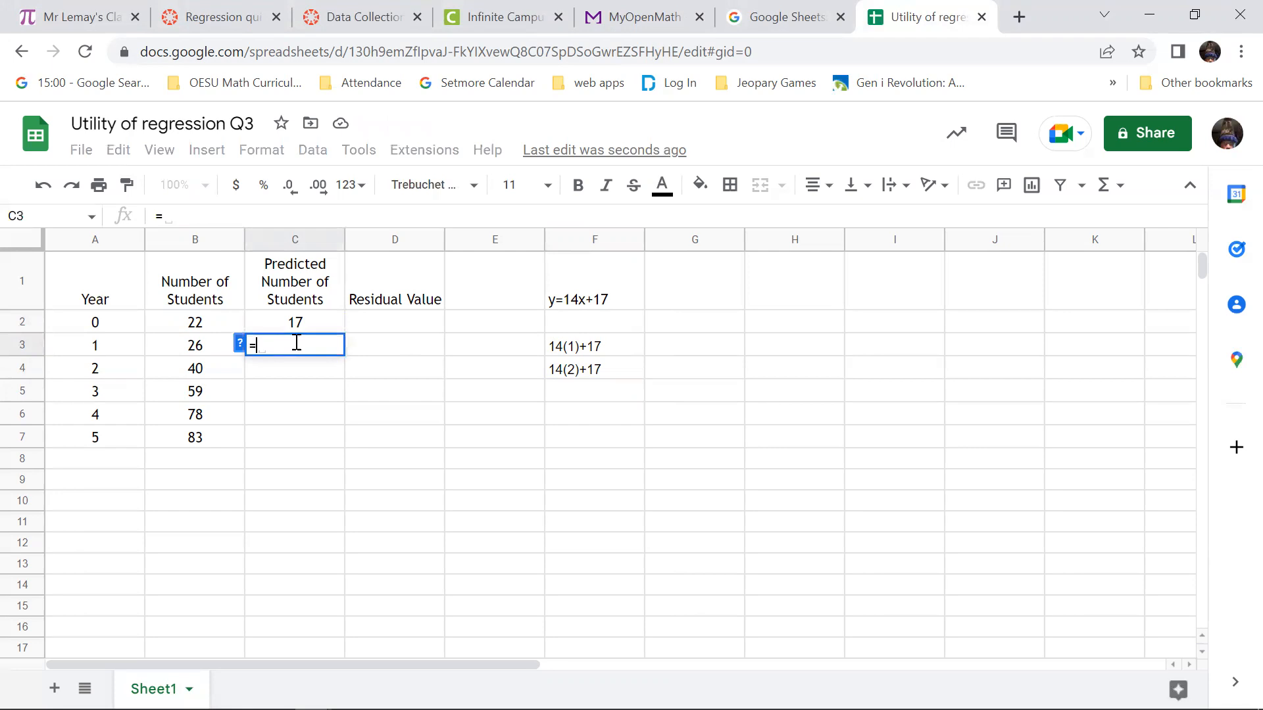
text(14)
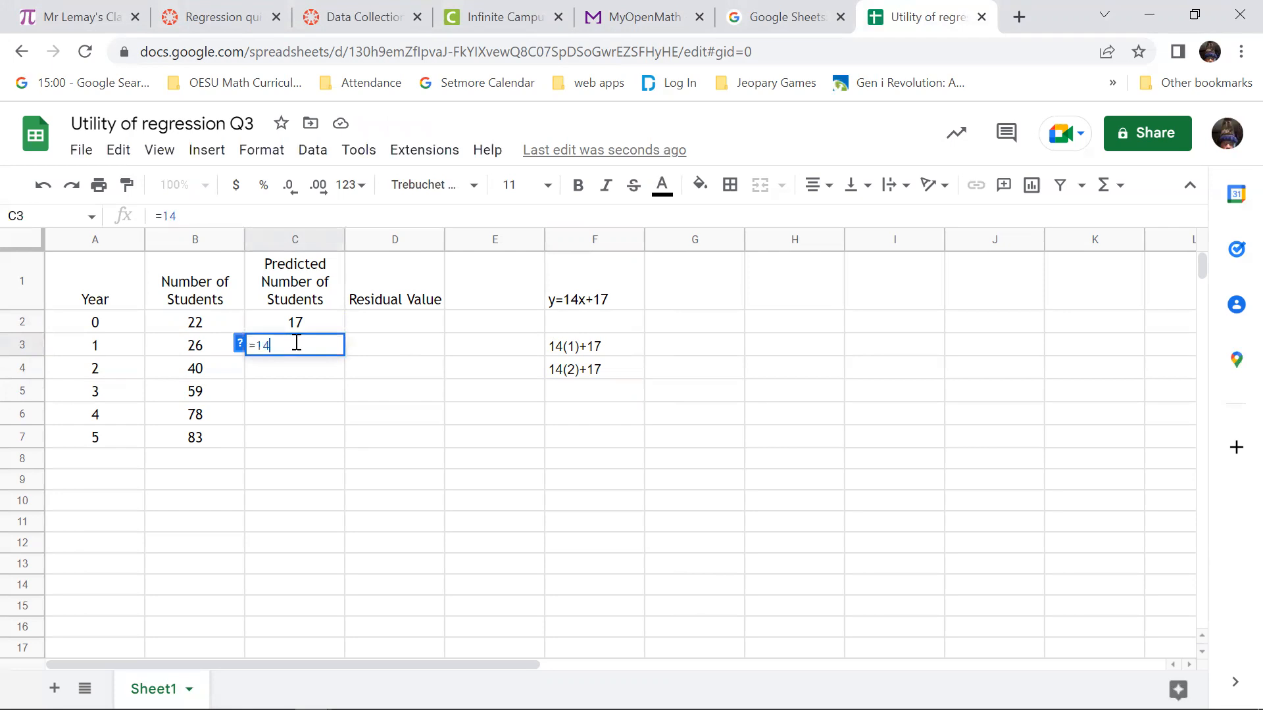
text(*)
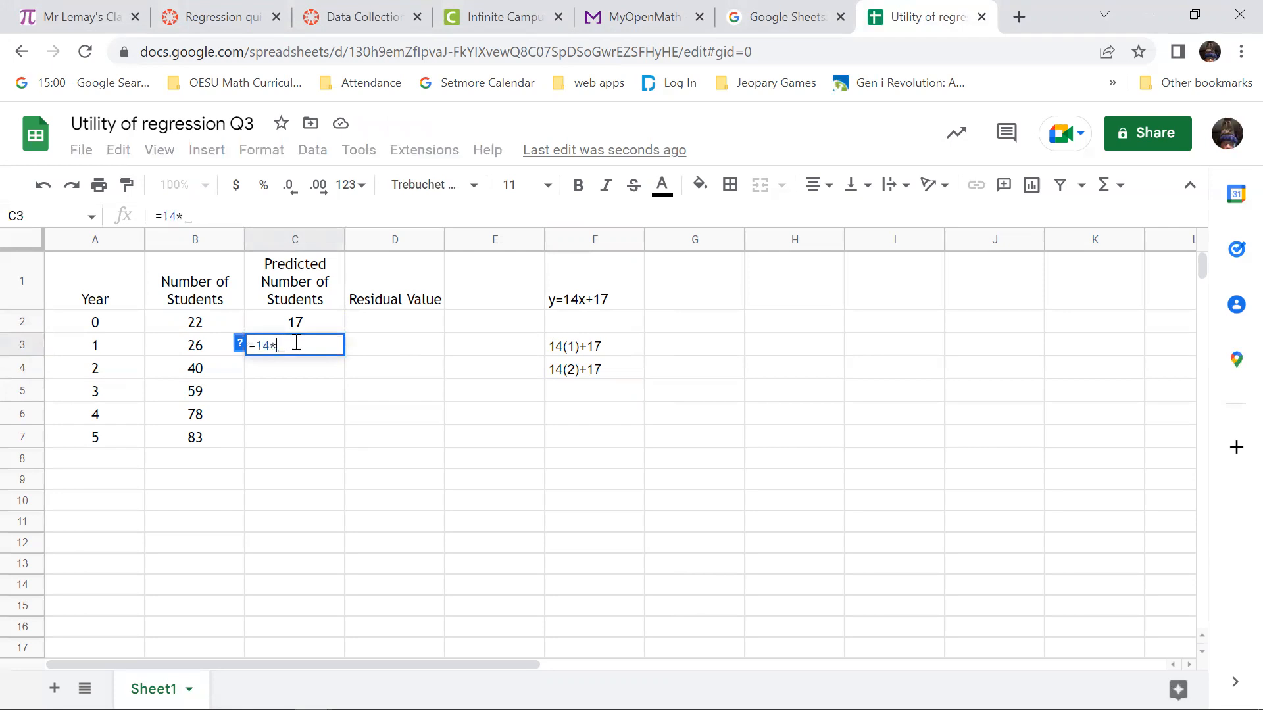
click(98, 349)
text(+)
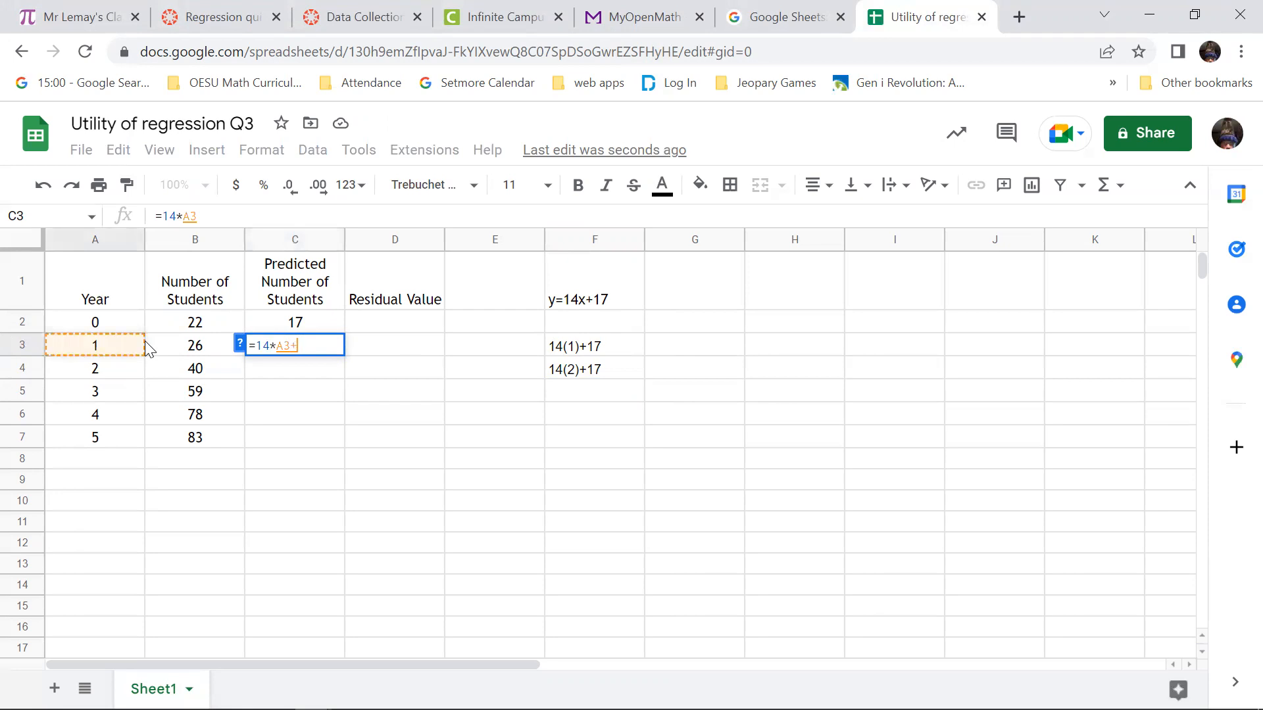
text(17)
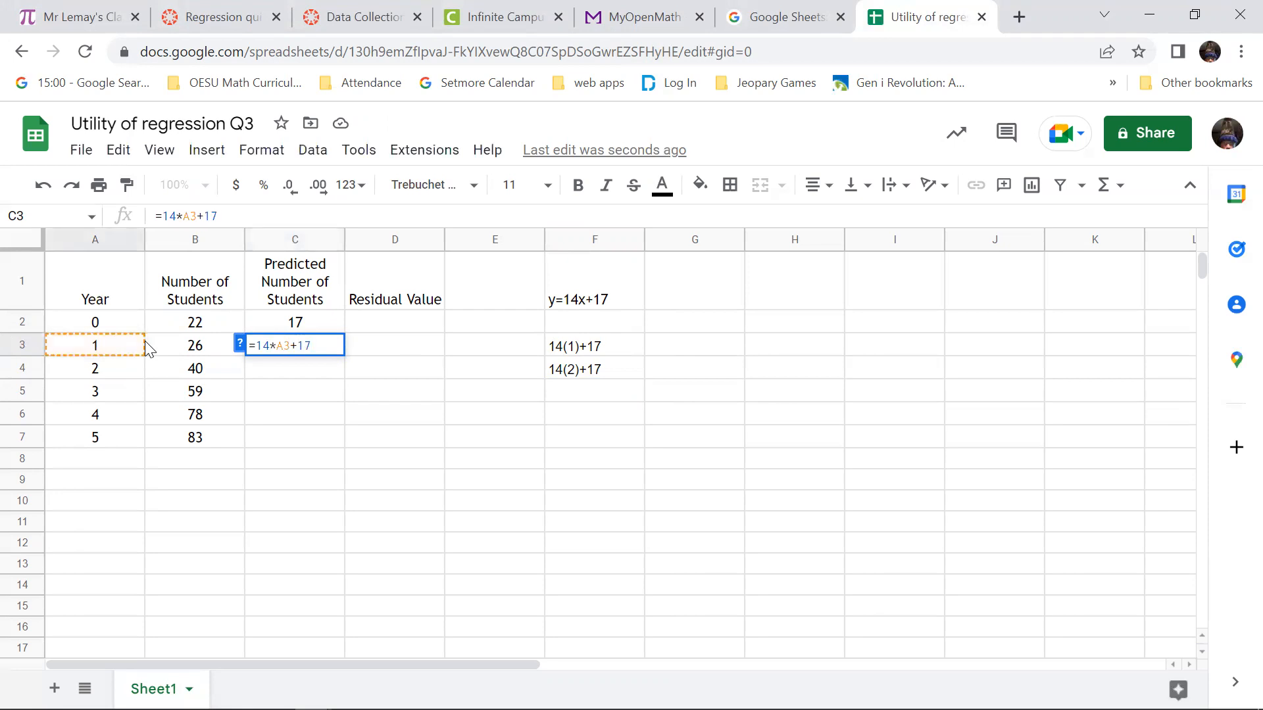
key(Return)
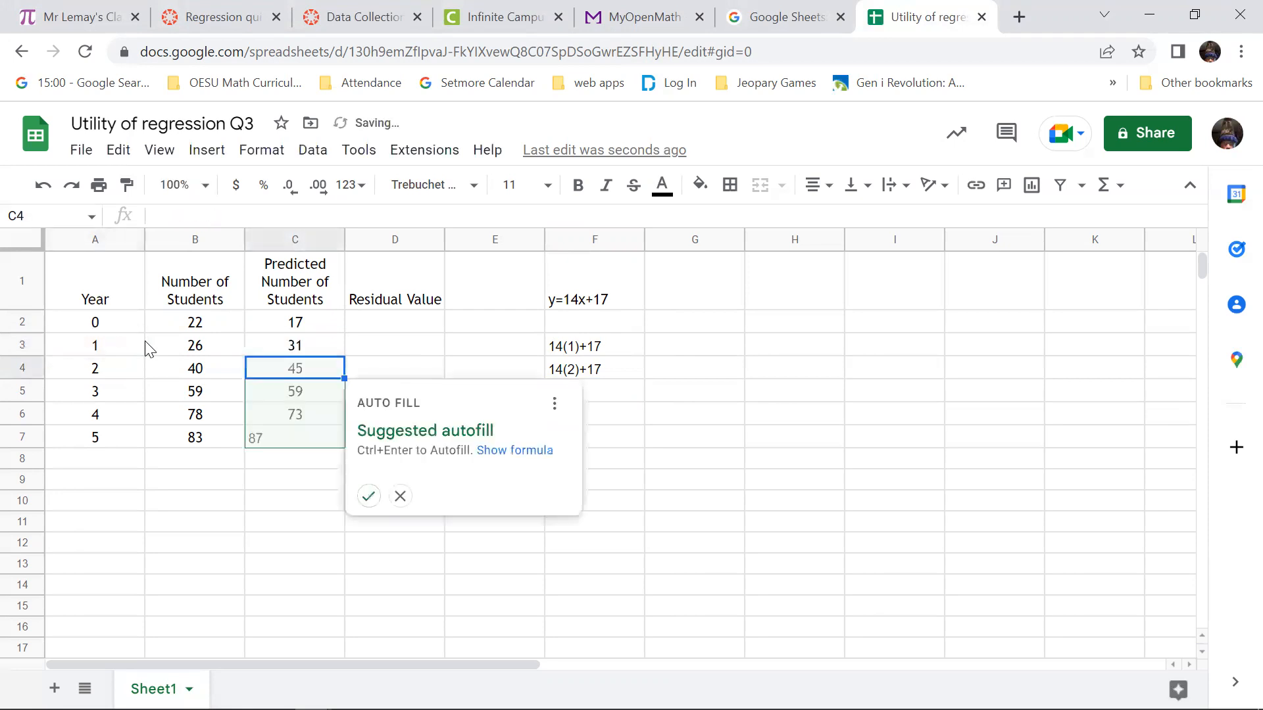
click(369, 496)
click(321, 443)
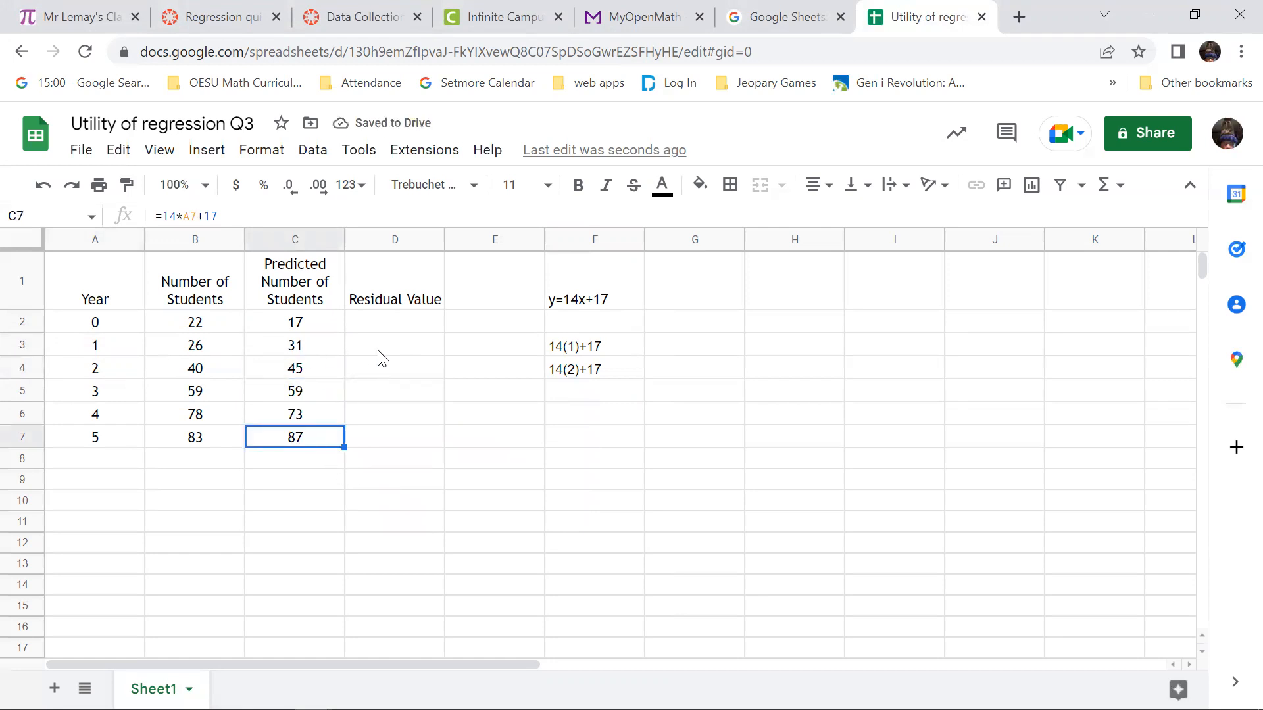
Note the residual rule "act - pred" in cell F6
click(387, 322)
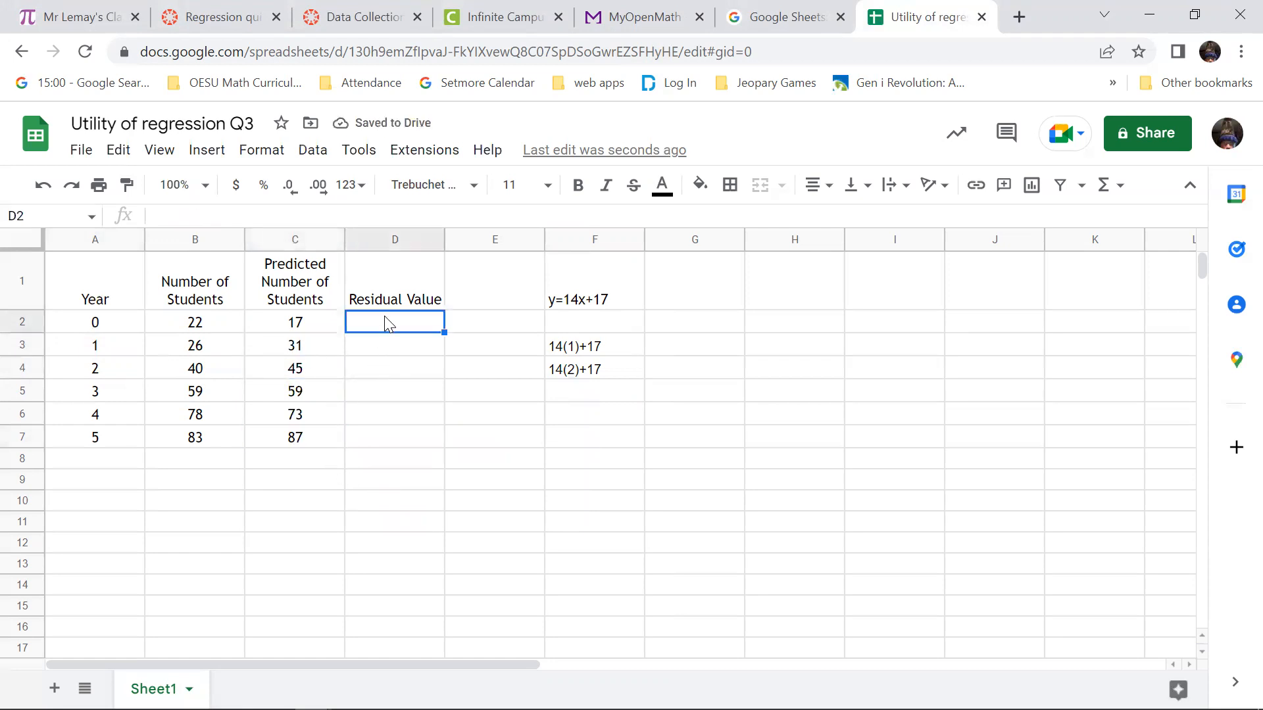
click(604, 420)
text(act)
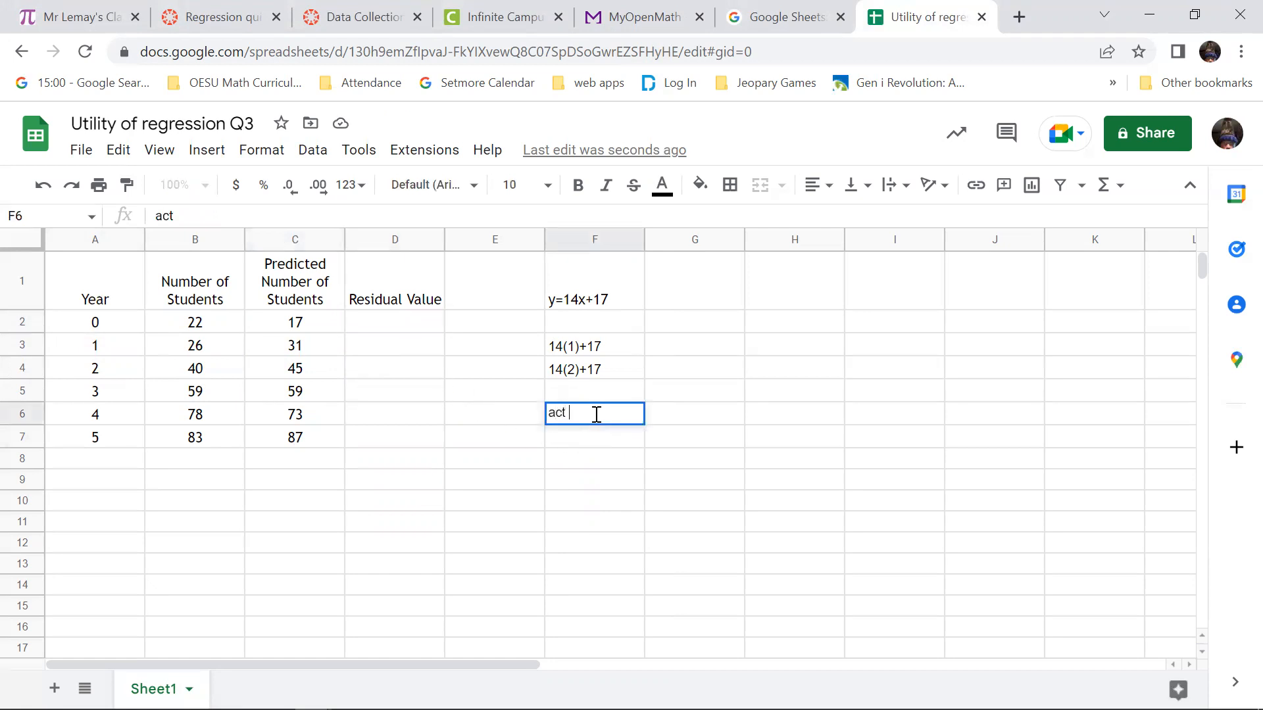
text( - pred)
key(Return)
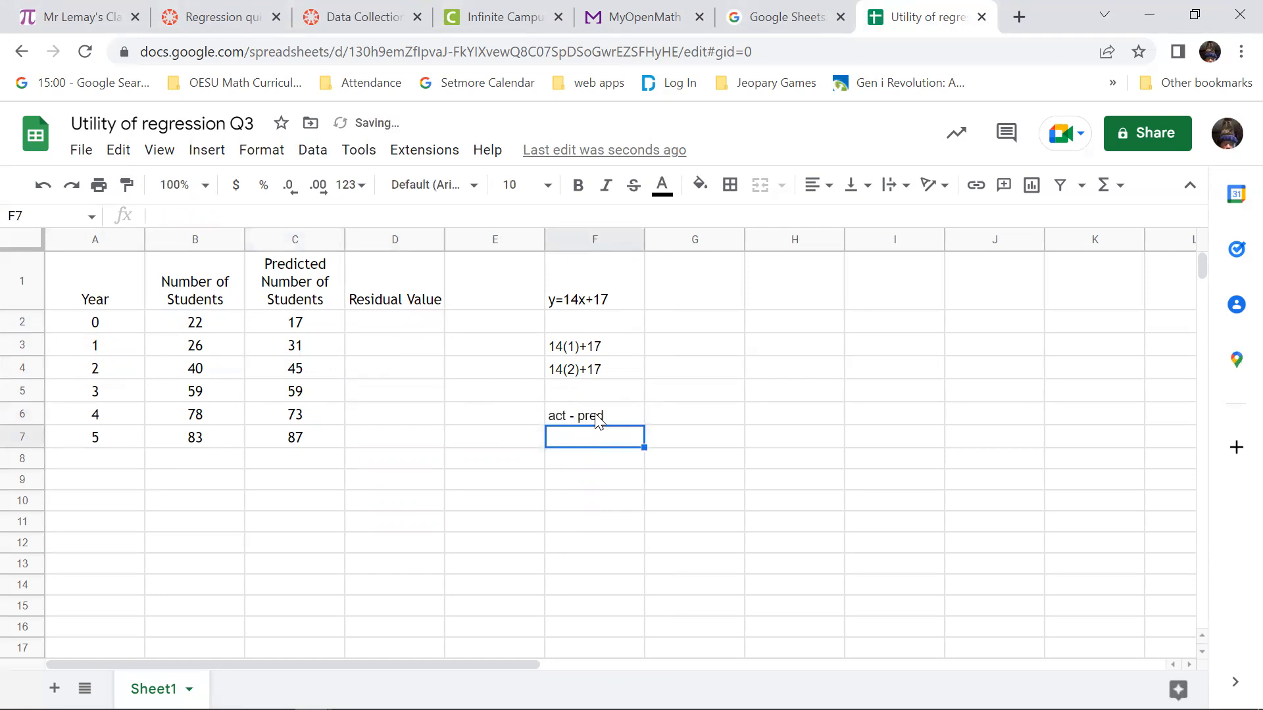
Calculate the year 0 residual in D2 with =B2-C2 and autofill the formula down through D7
click(385, 327)
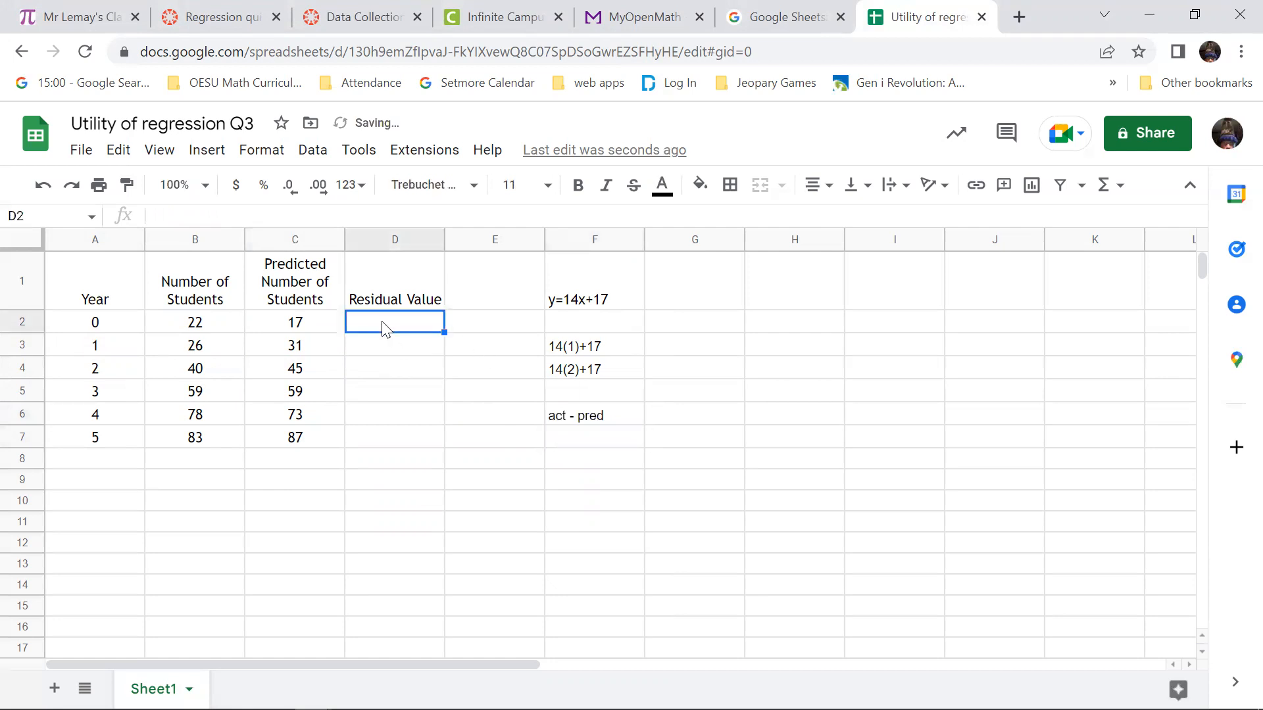
text(=)
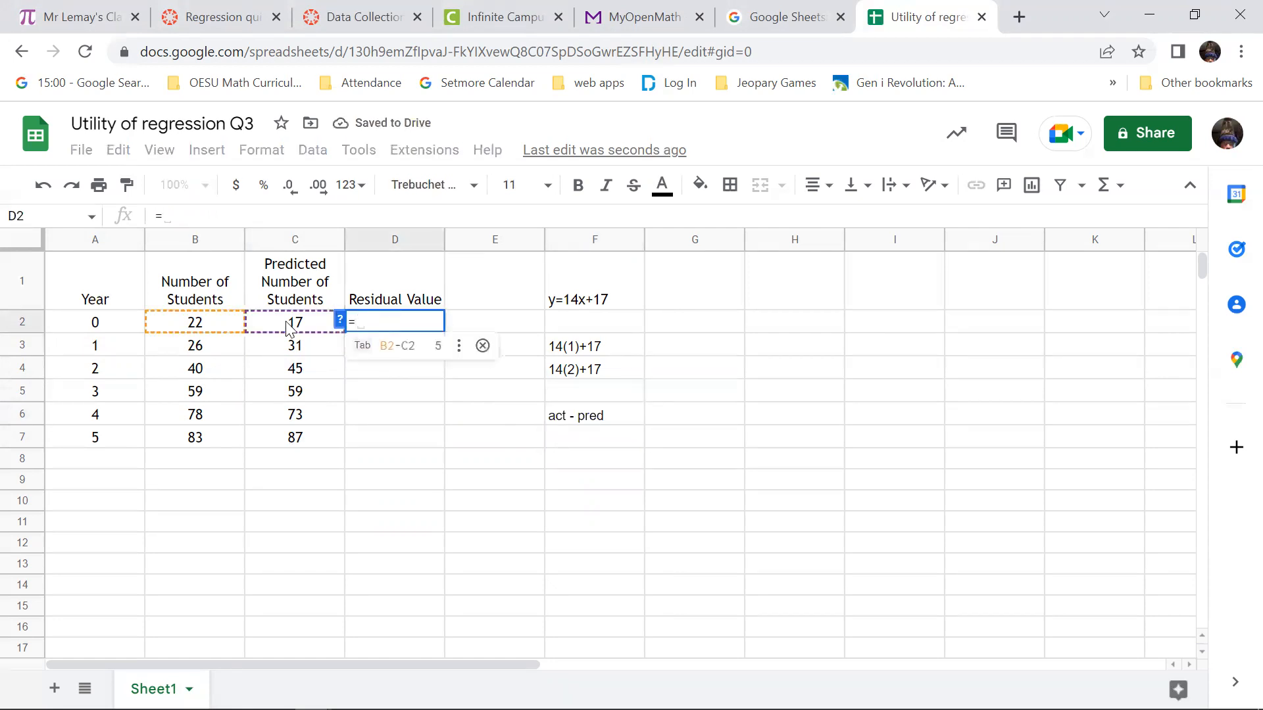
click(186, 331)
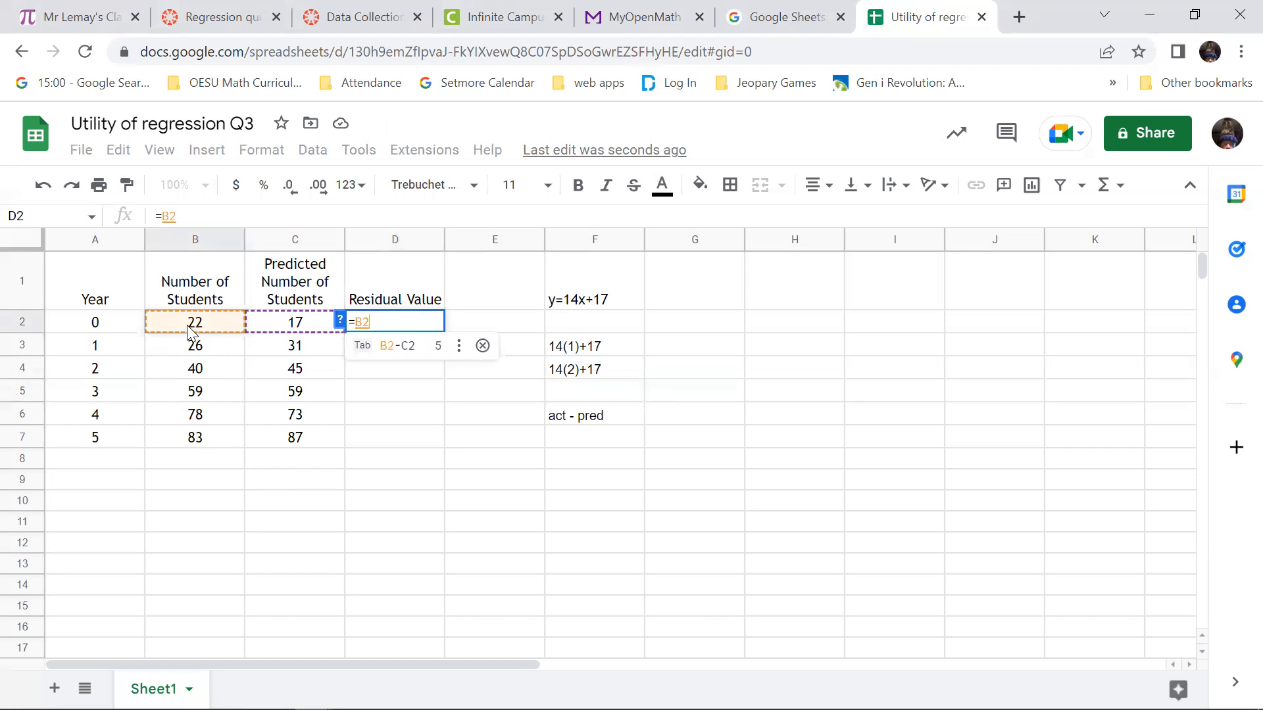
text(-)
click(282, 327)
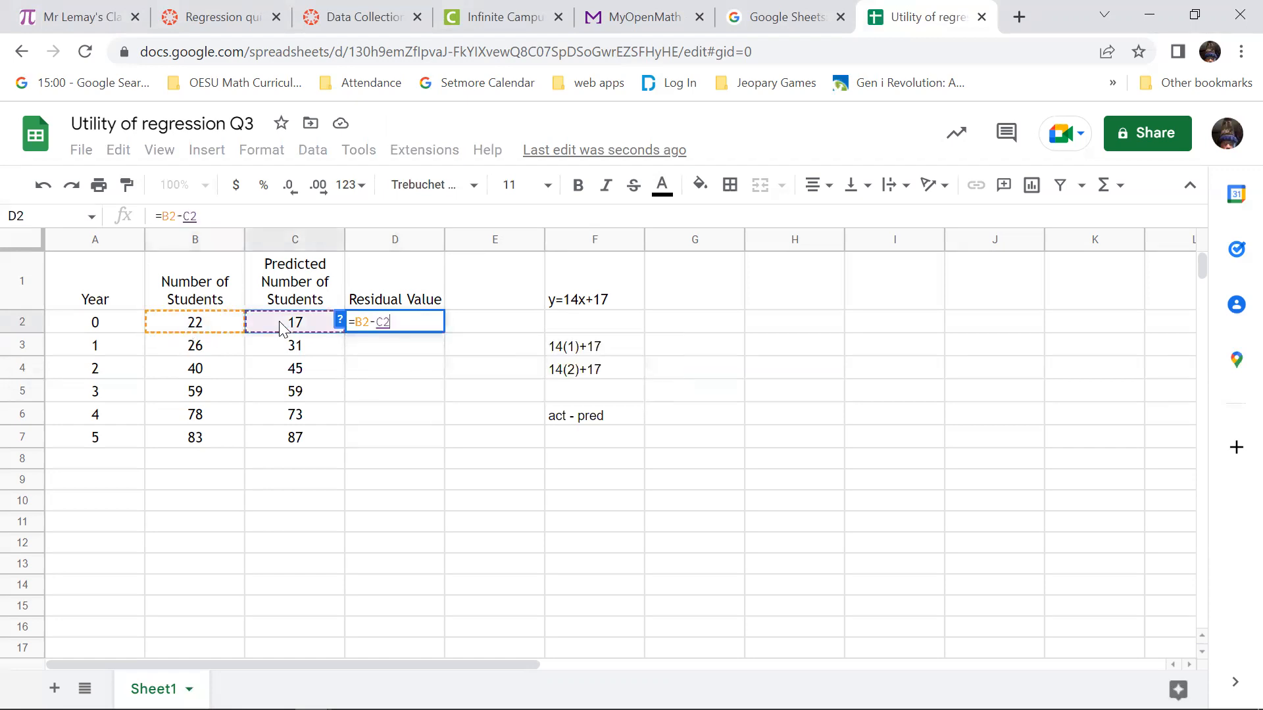
key(Return)
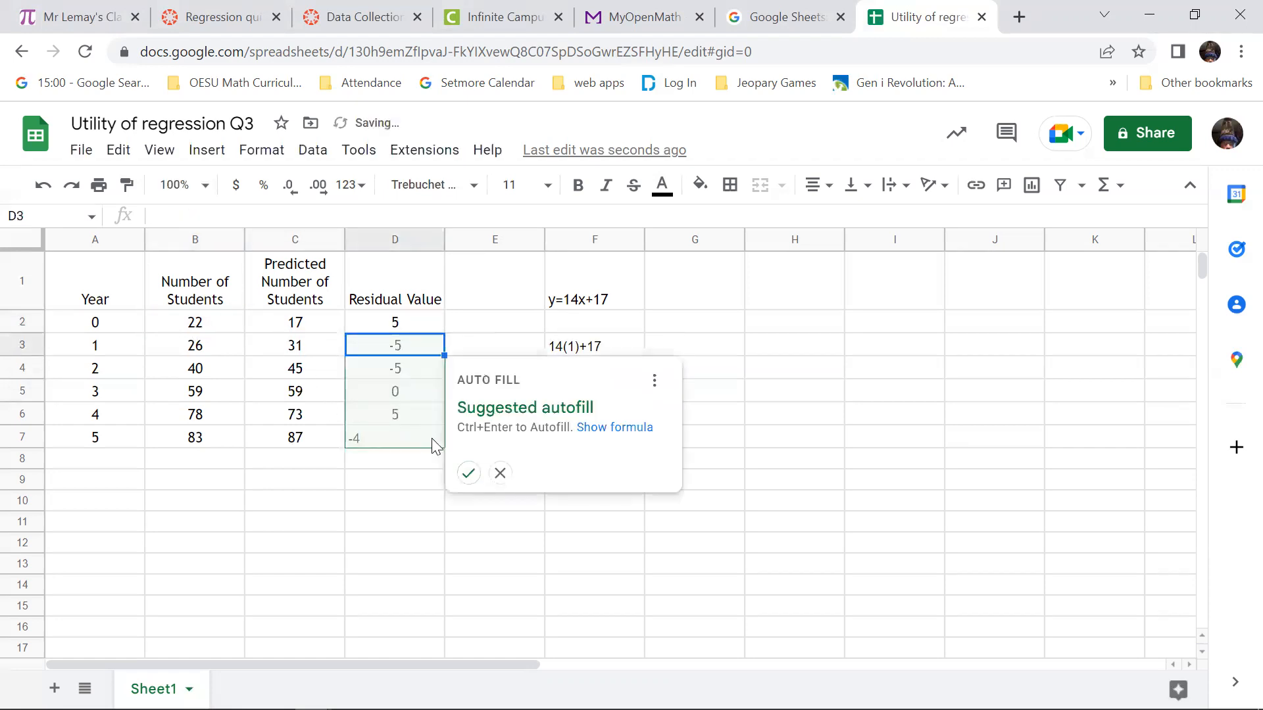
click(468, 473)
click(453, 488)
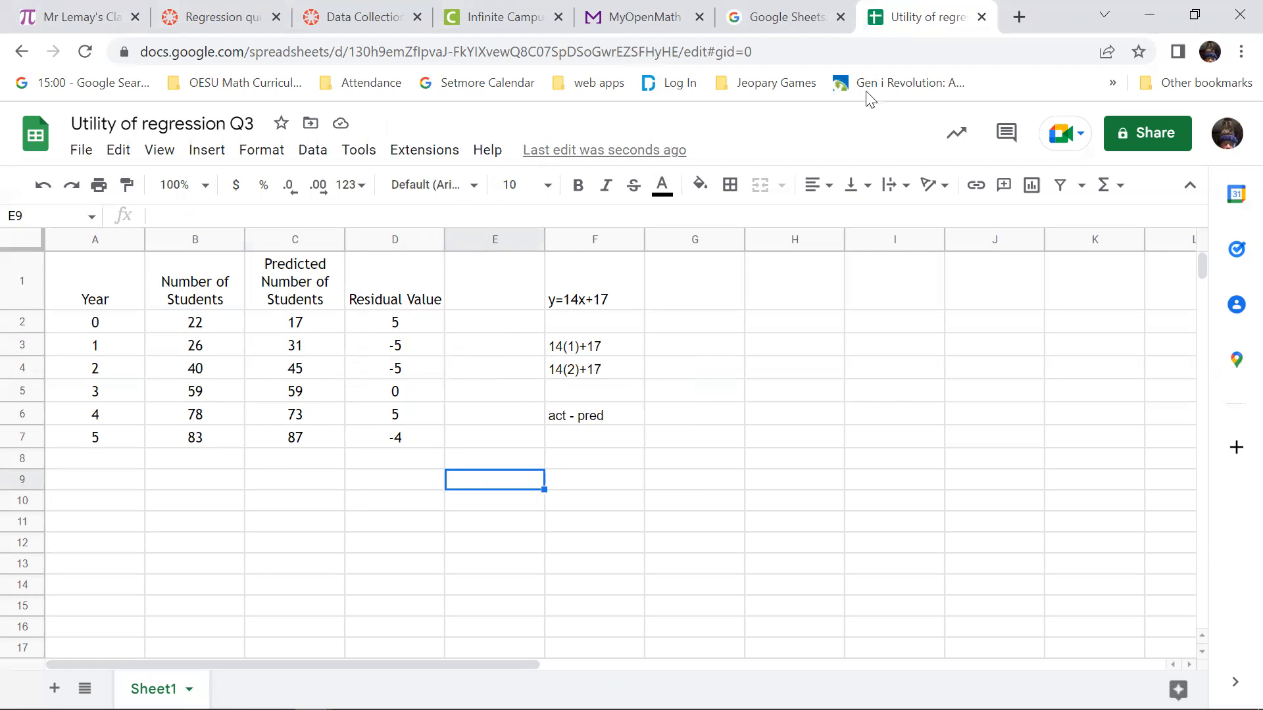
Detach the spreadsheet into its own taller window and switch to the MyOpenMath question window
drag(916, 24, 877, 89)
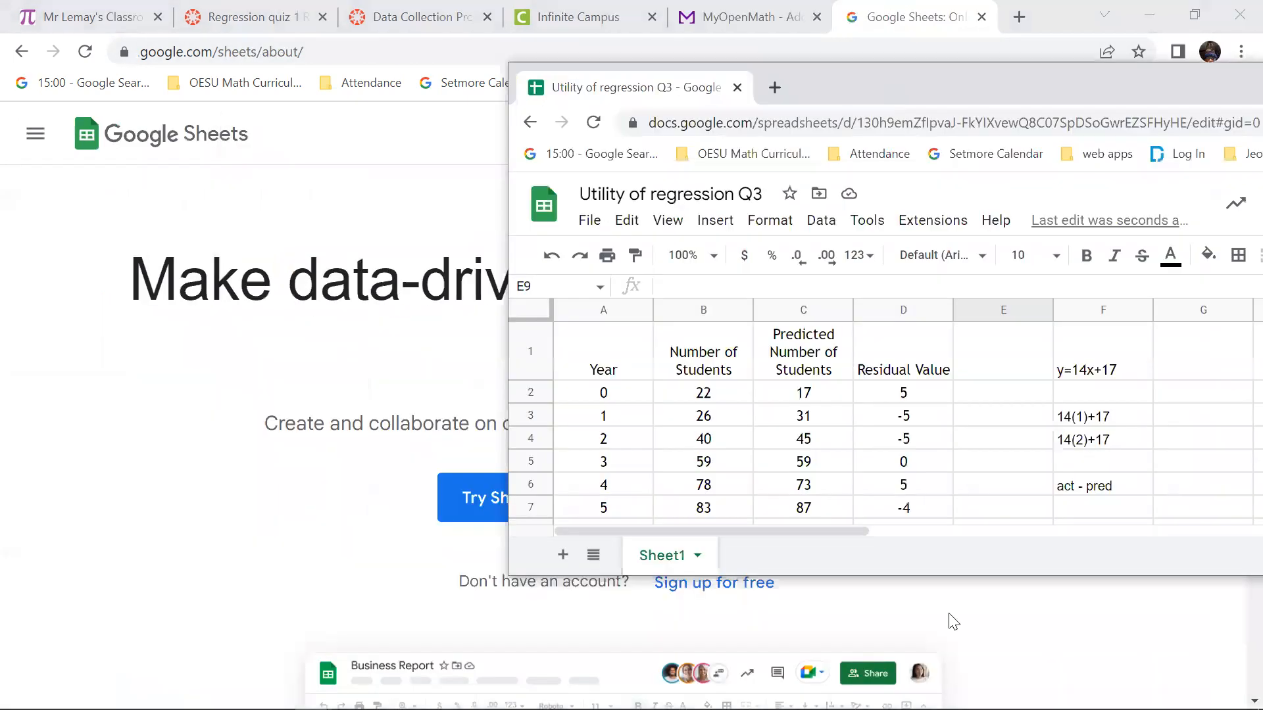
drag(931, 579, 930, 672)
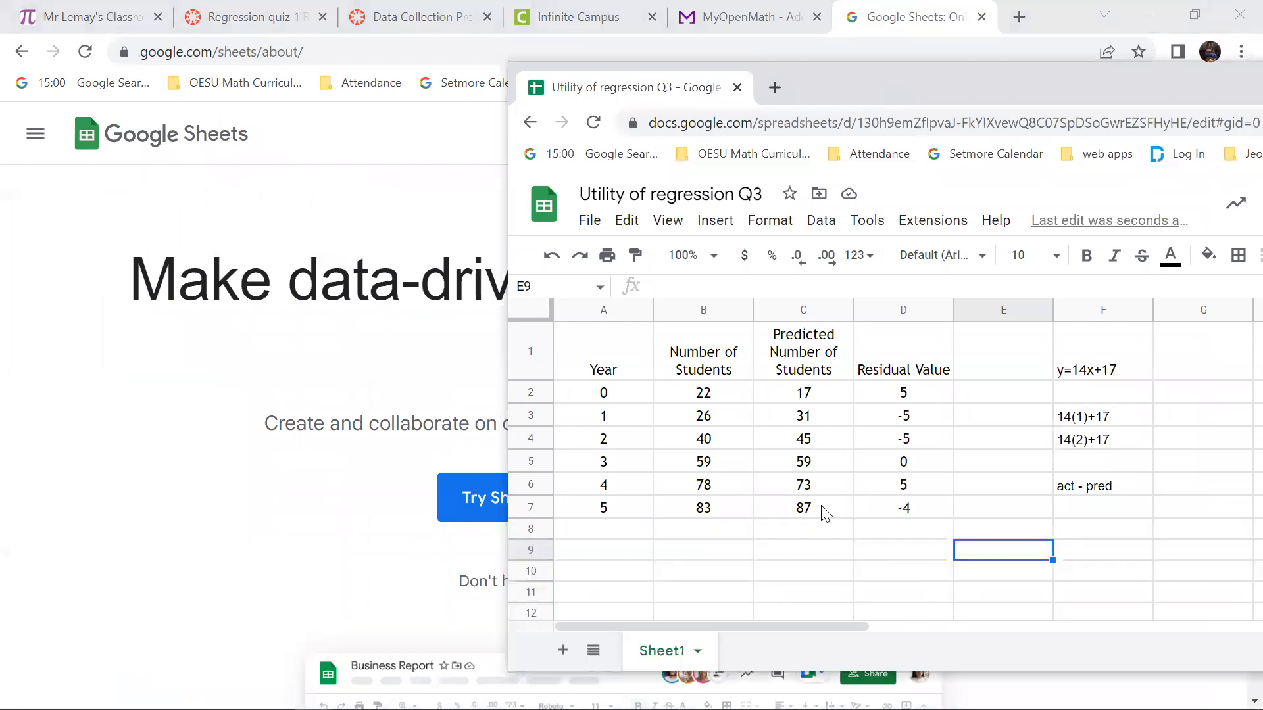
mouse_move(389, 704)
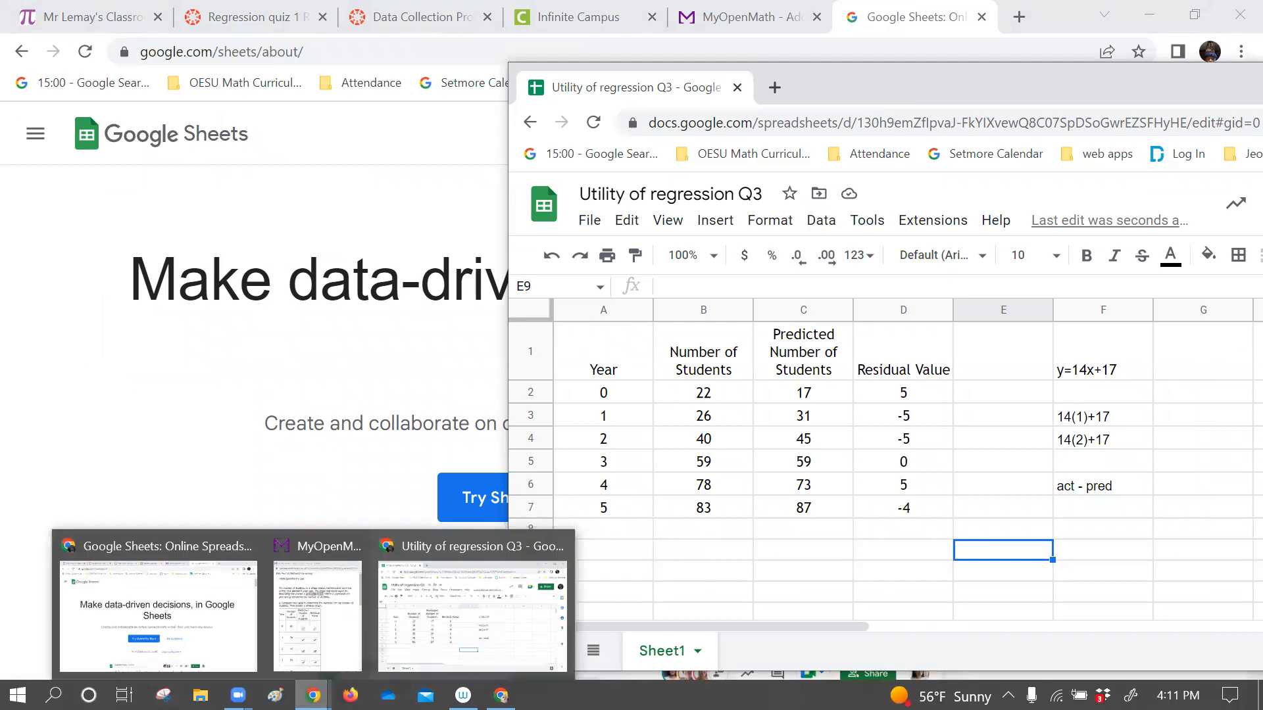
click(329, 648)
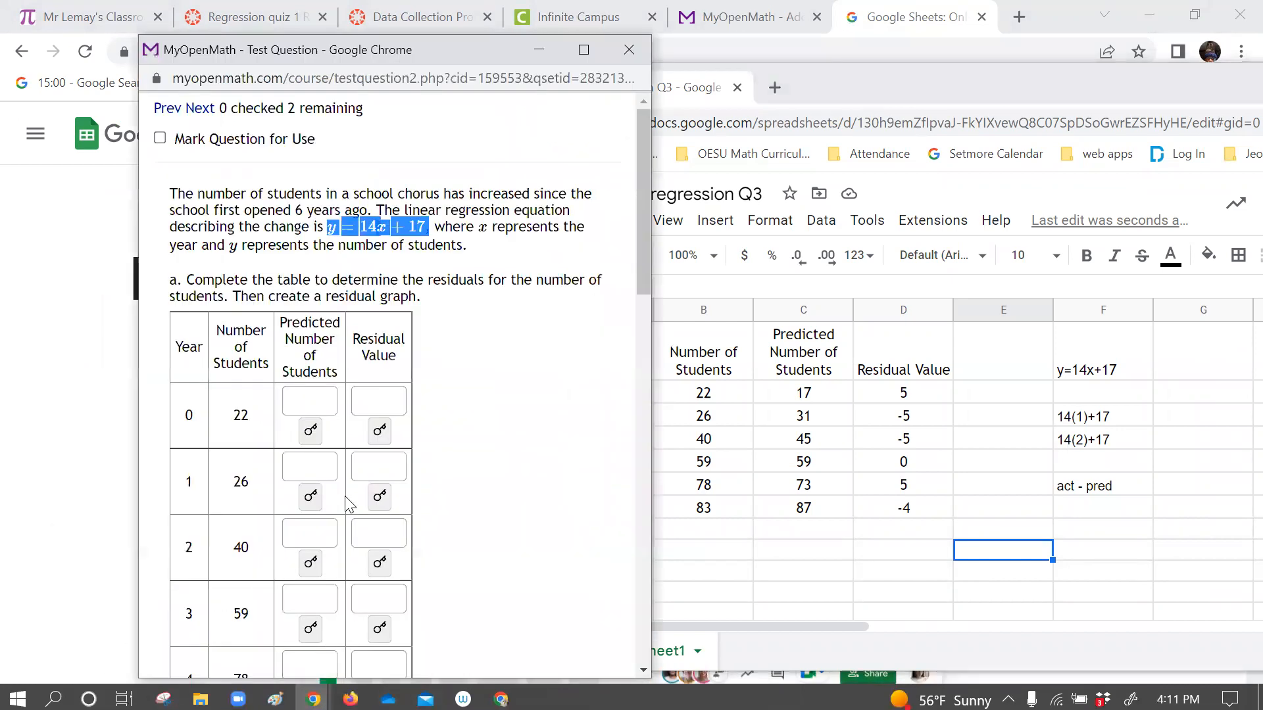
Fill in the question's table with prediction 17 and residual 5 for year 0, and 31 and -5 for year 1
click(317, 399)
text(17)
click(379, 401)
text(5)
click(310, 465)
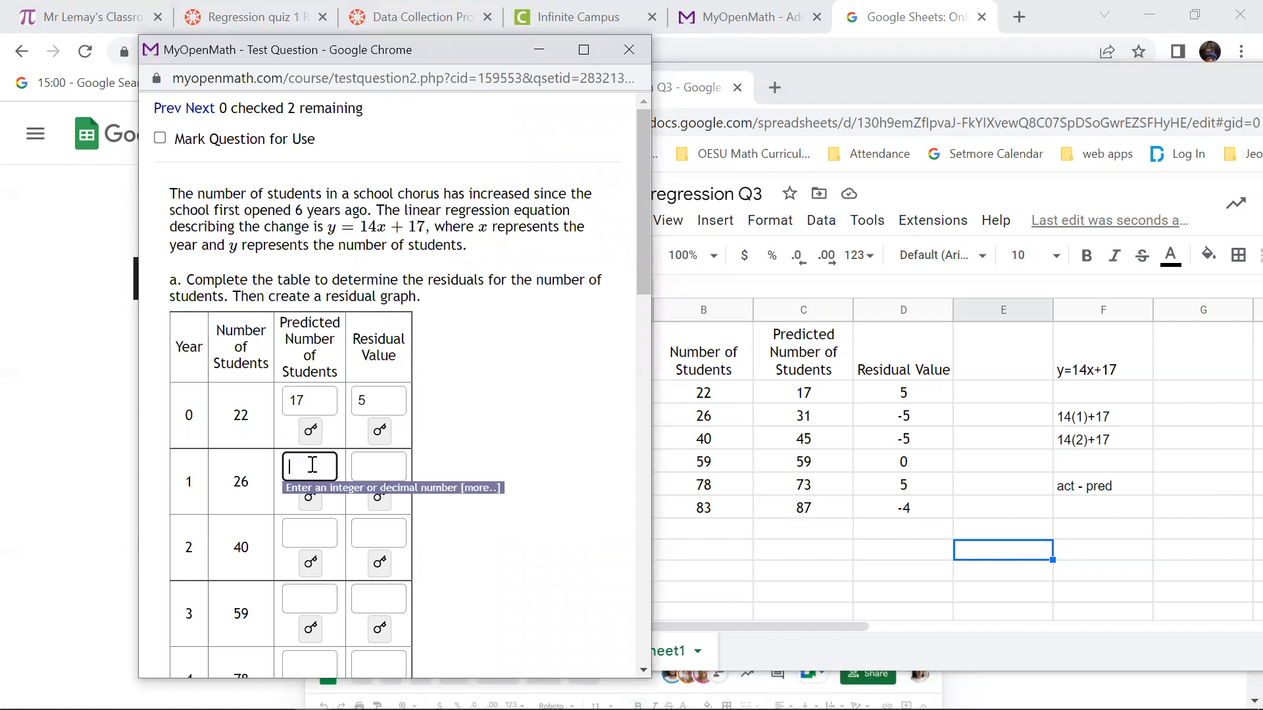
text(31)
click(383, 464)
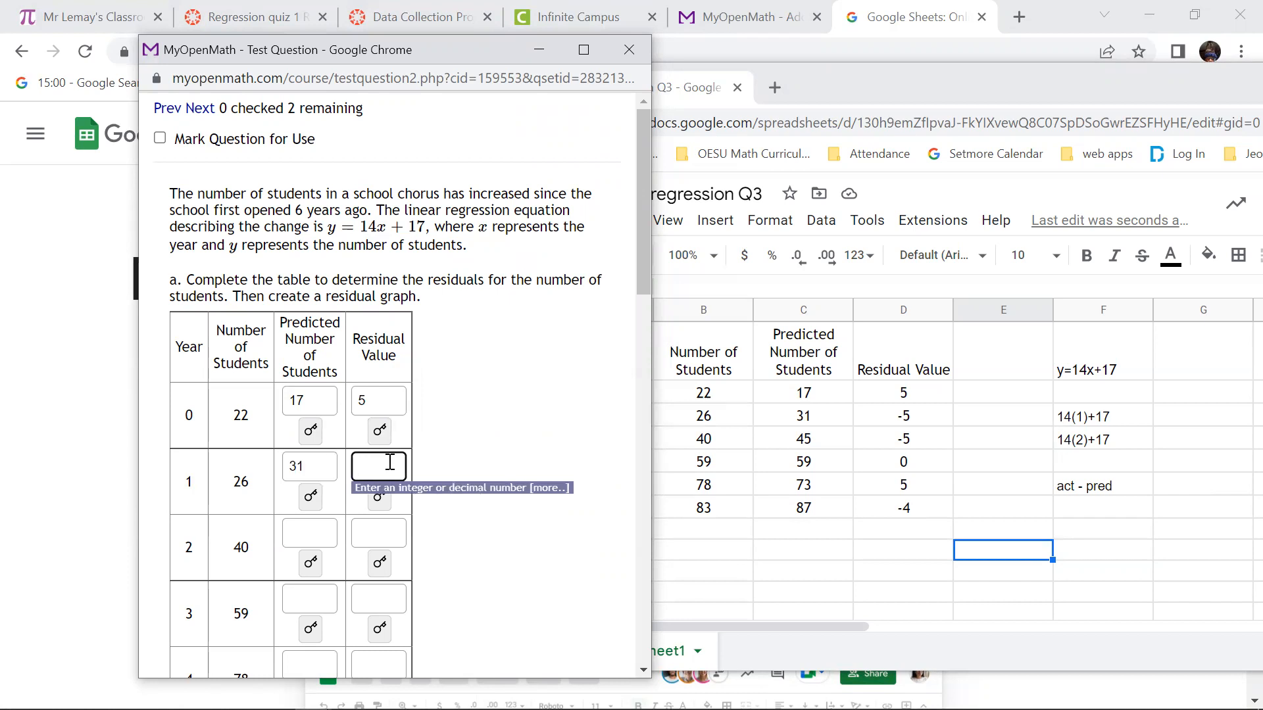
Fill in prediction 45 and residual -5 for year 2, and 59 and 0 for year 3
click(325, 529)
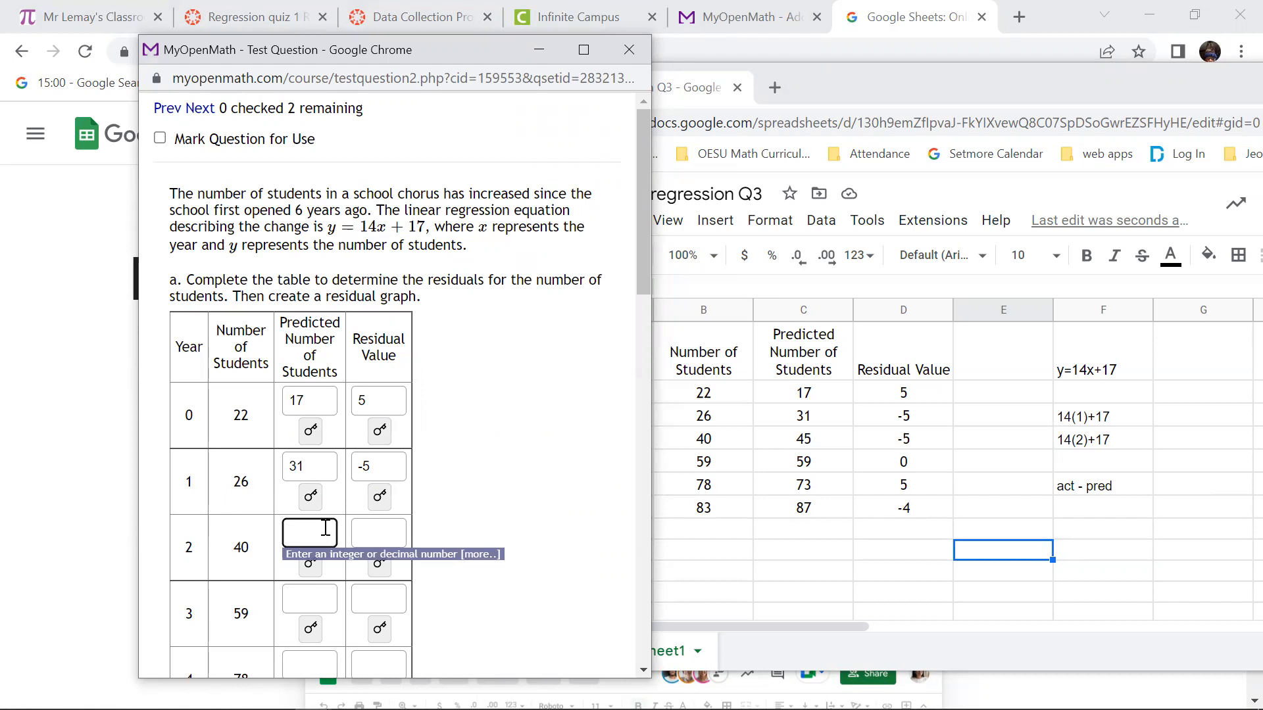
text(45)
click(370, 532)
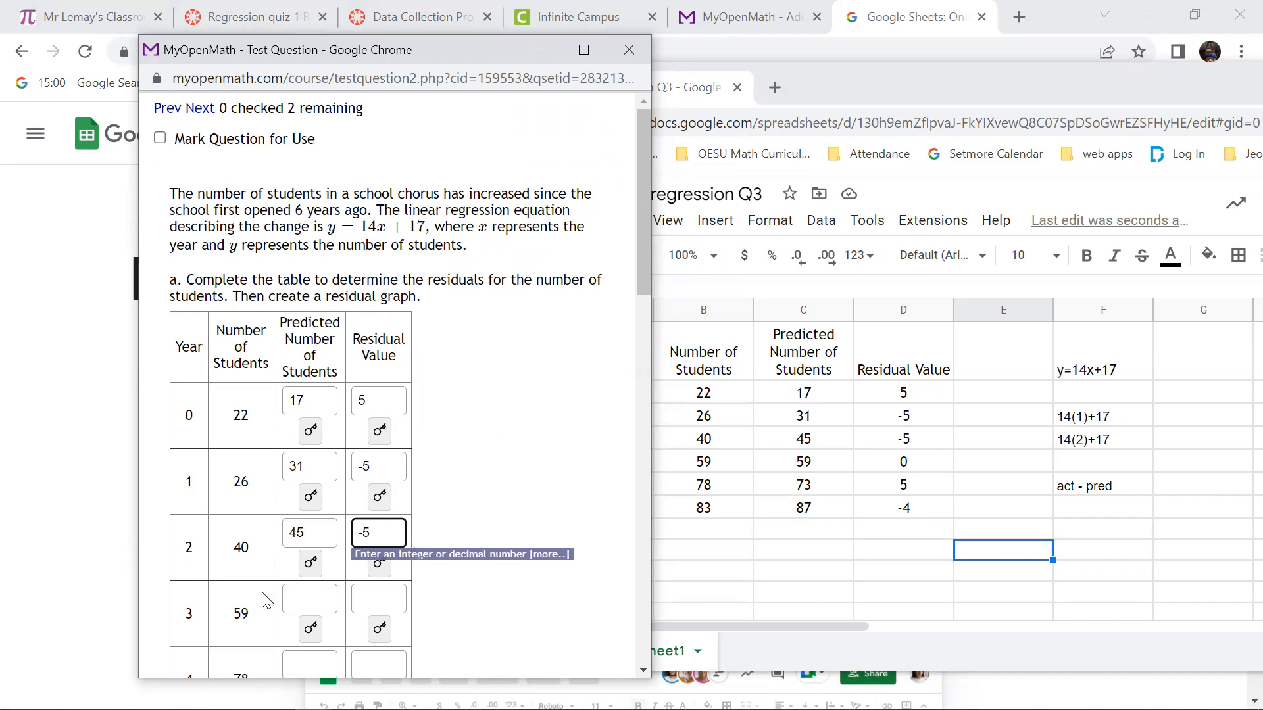
click(305, 595)
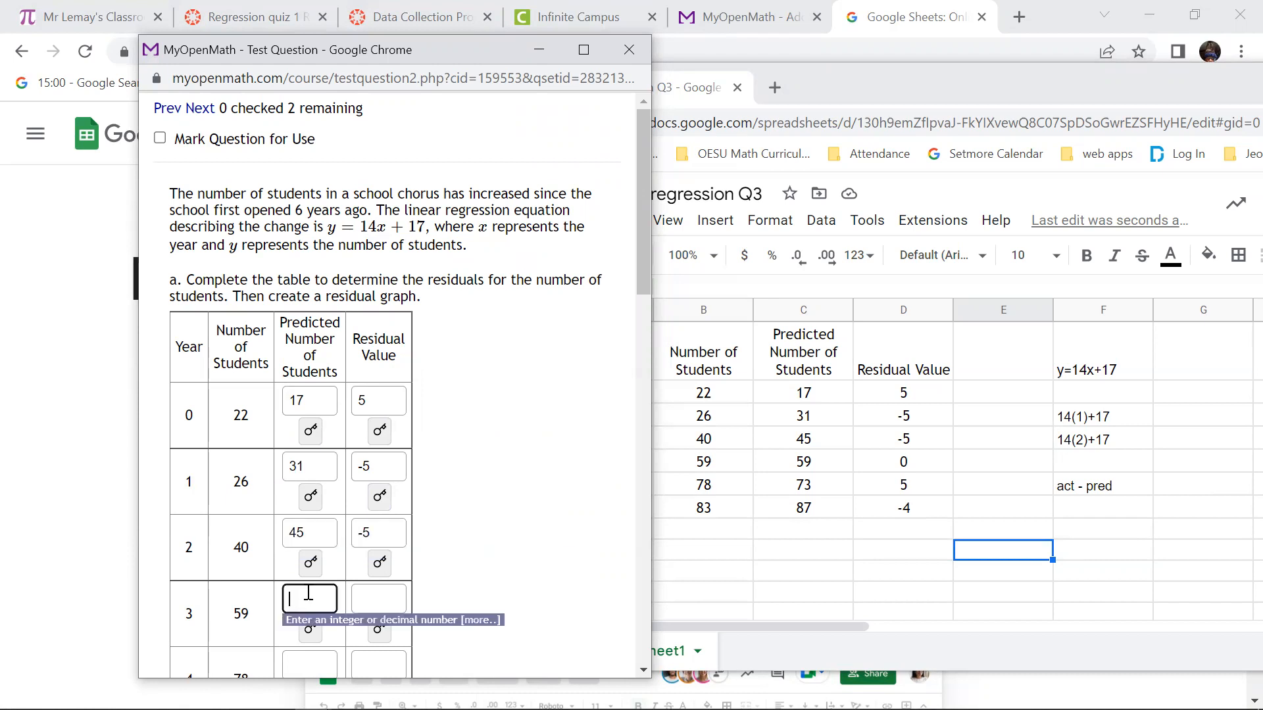
text(59)
click(359, 600)
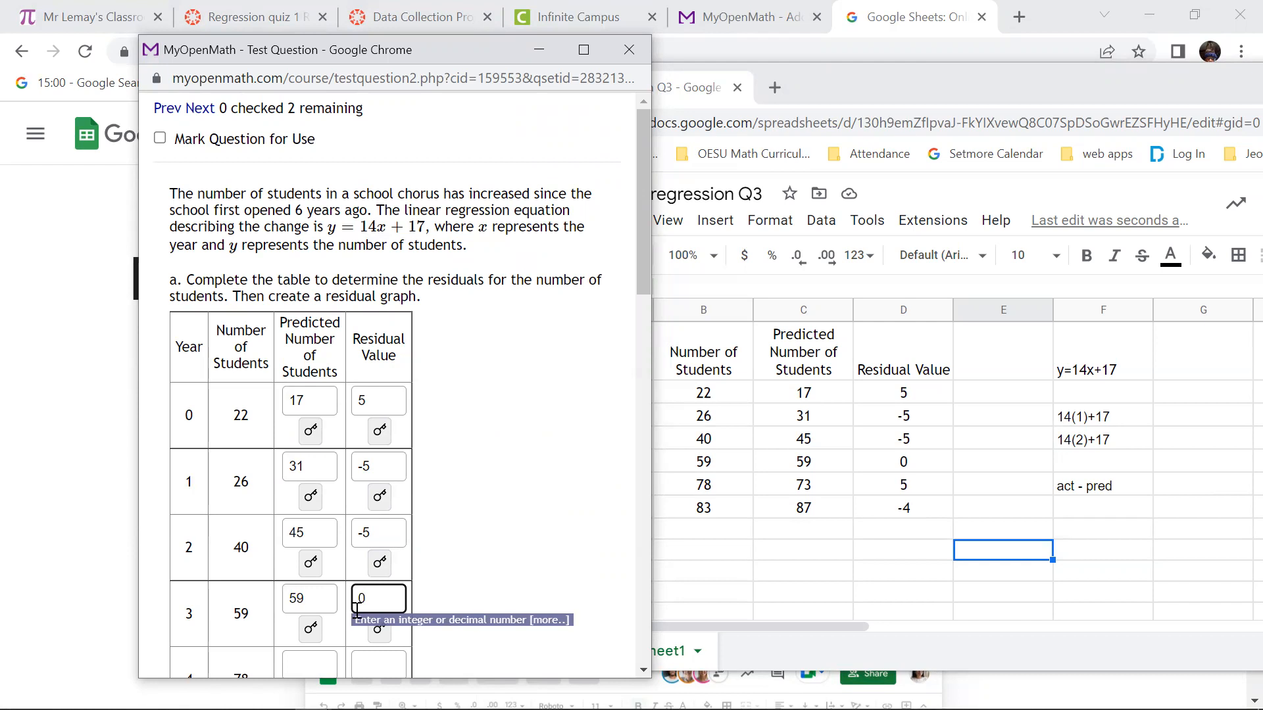
Complete the table with prediction 73 and residual 5 for year 4, and 87 and -4 for year 5
key(Tab)
scroll(486, 606, down, 3)
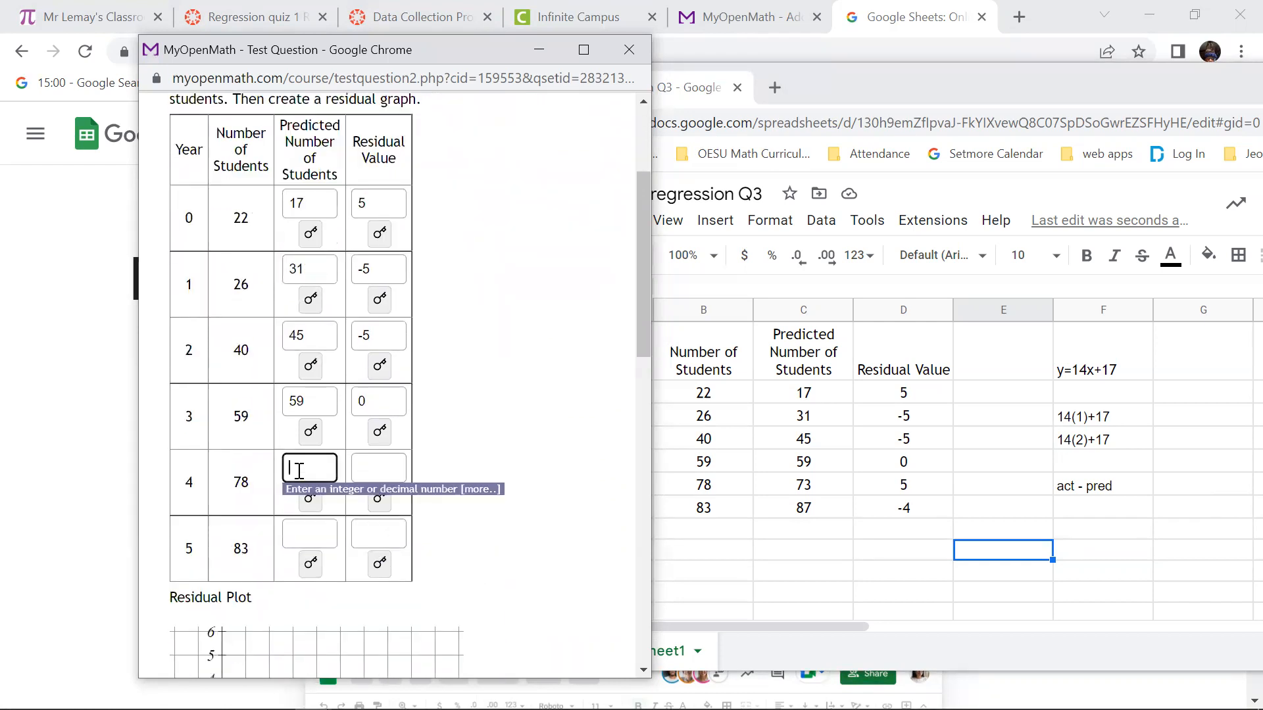
text(73)
click(388, 469)
text(5)
click(312, 533)
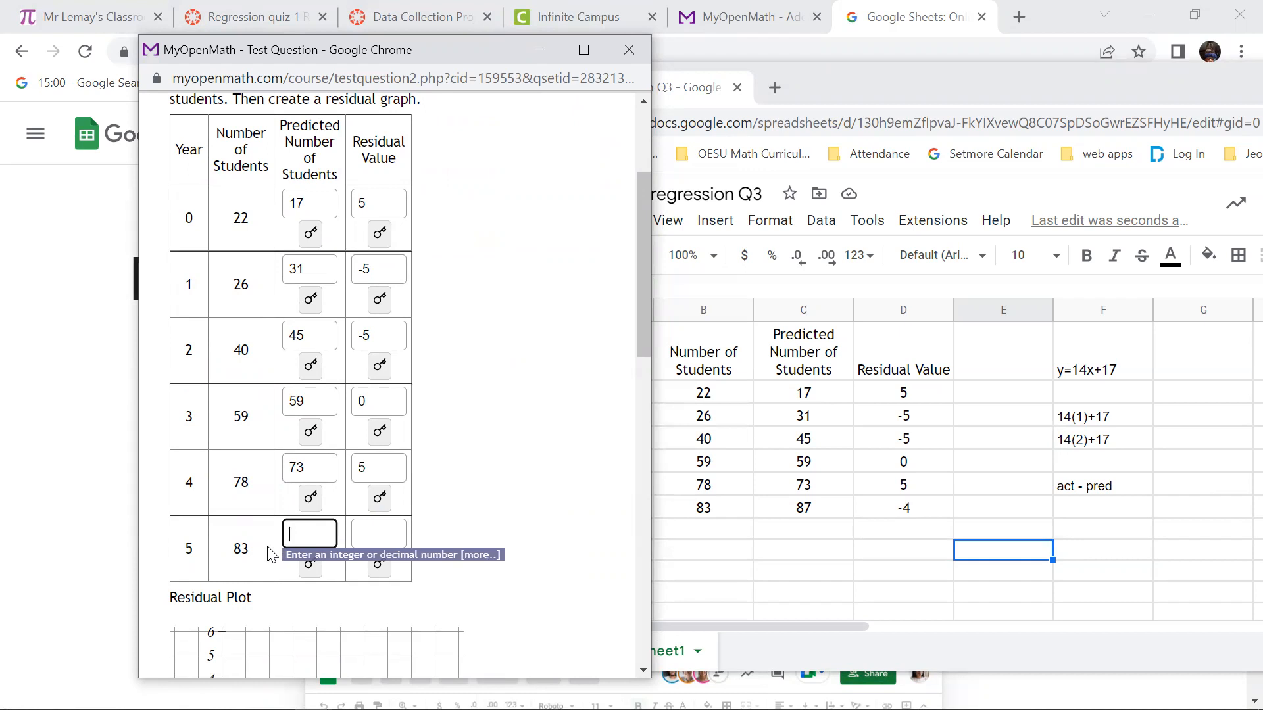
text(87)
click(371, 538)
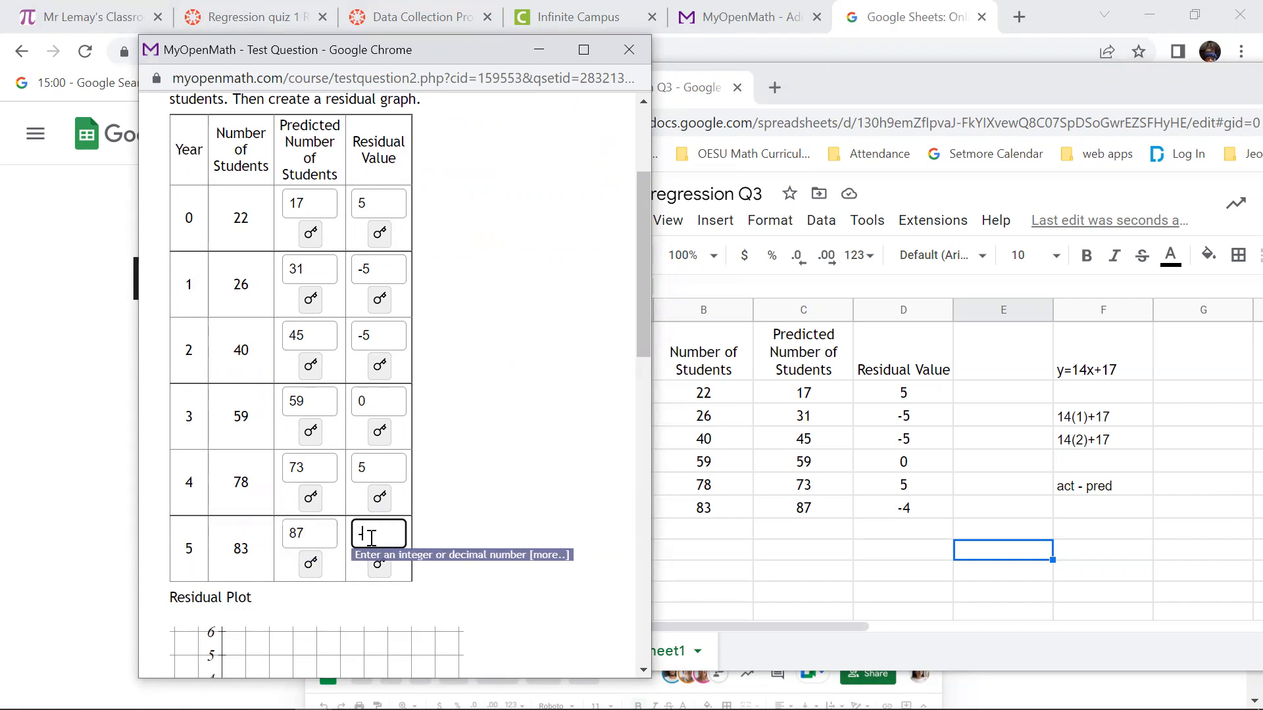
text(-4)
click(468, 512)
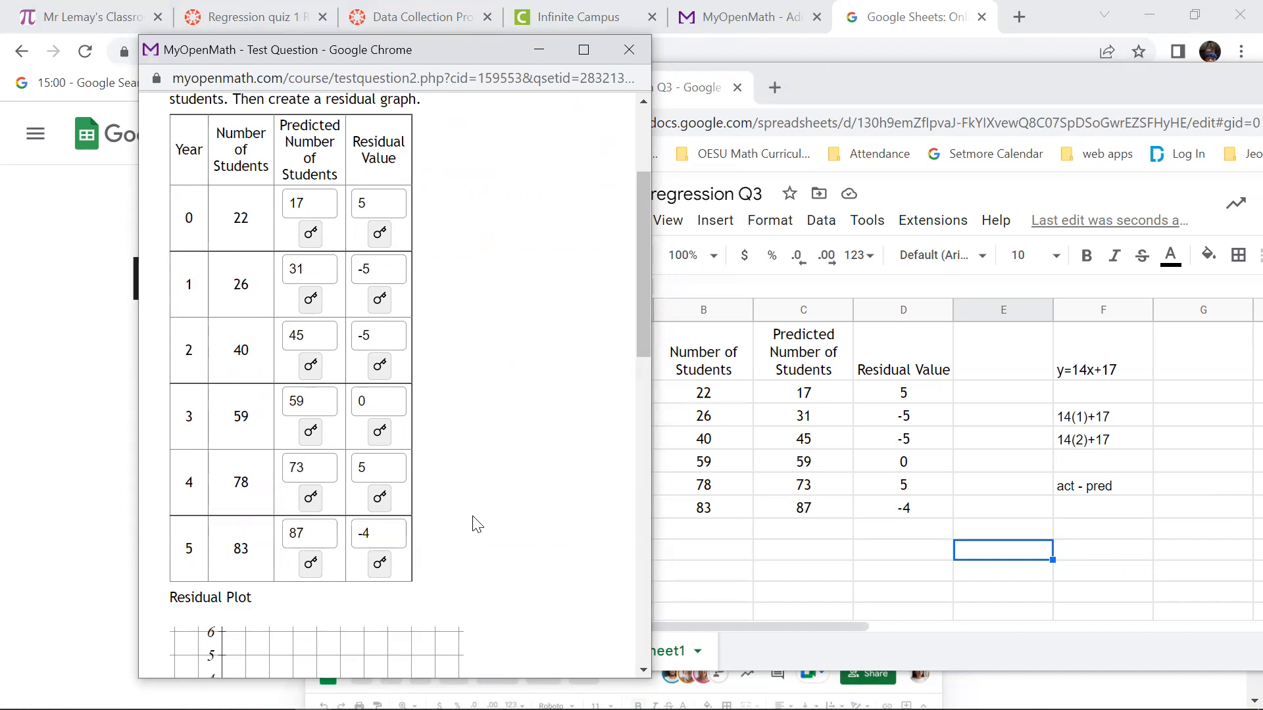
Plot the residuals for years 0 to 3 on the residual graph at (0, 5), (1, -5), (2, -5) and (3, 0)
scroll(474, 520, down, 1)
scroll(468, 530, down, 3)
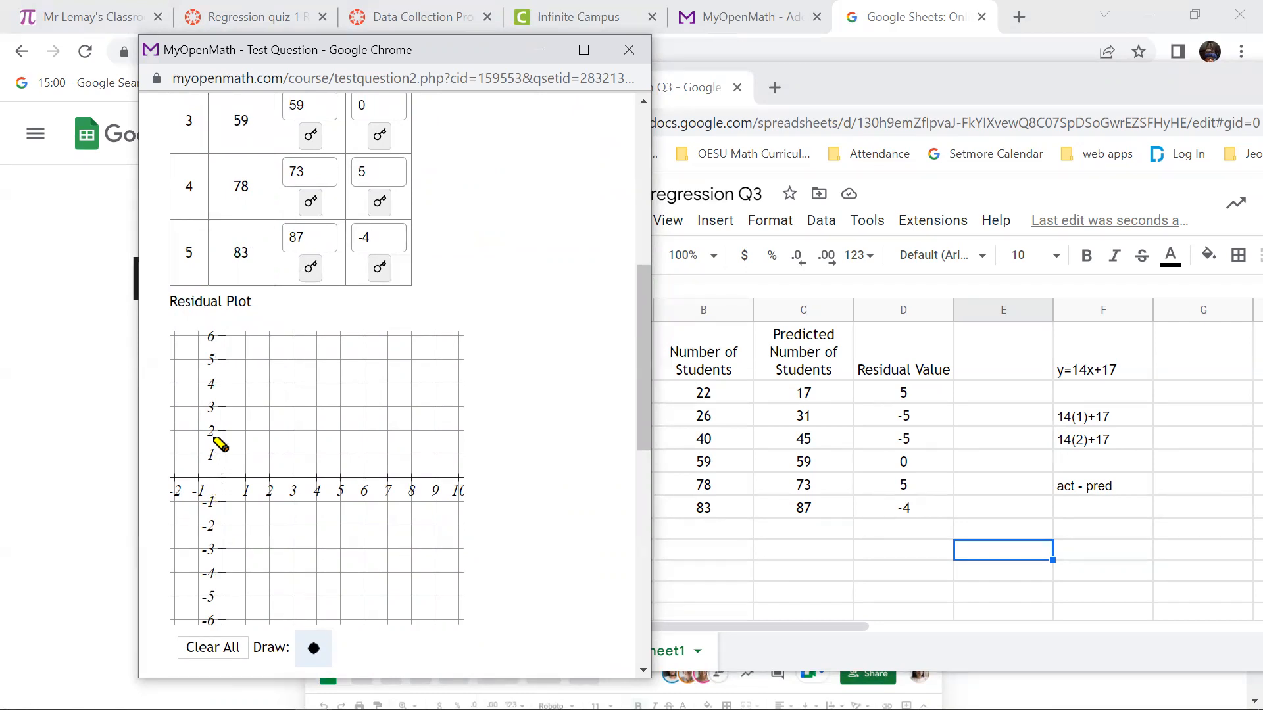
click(222, 359)
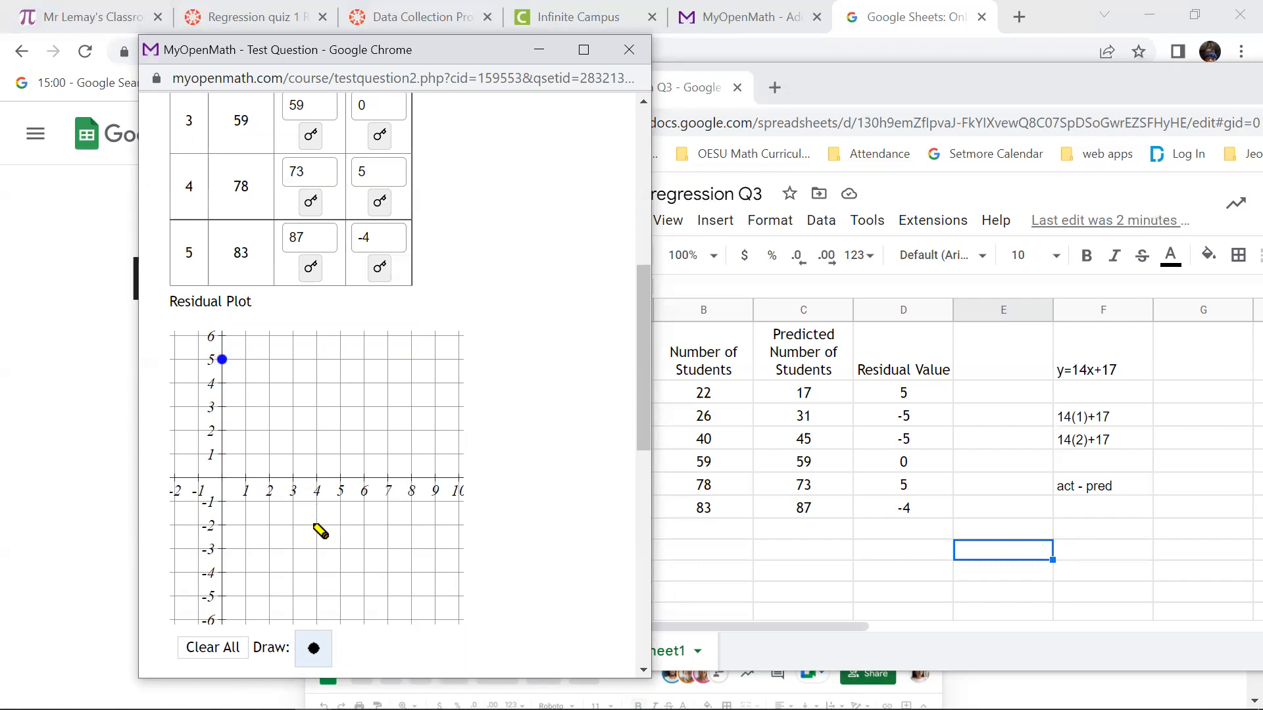
click(245, 596)
click(269, 596)
click(293, 478)
Check the spreadsheet's years and residuals, and plot two more points on the residual graph at (4, 5) and (4, -4)
click(728, 534)
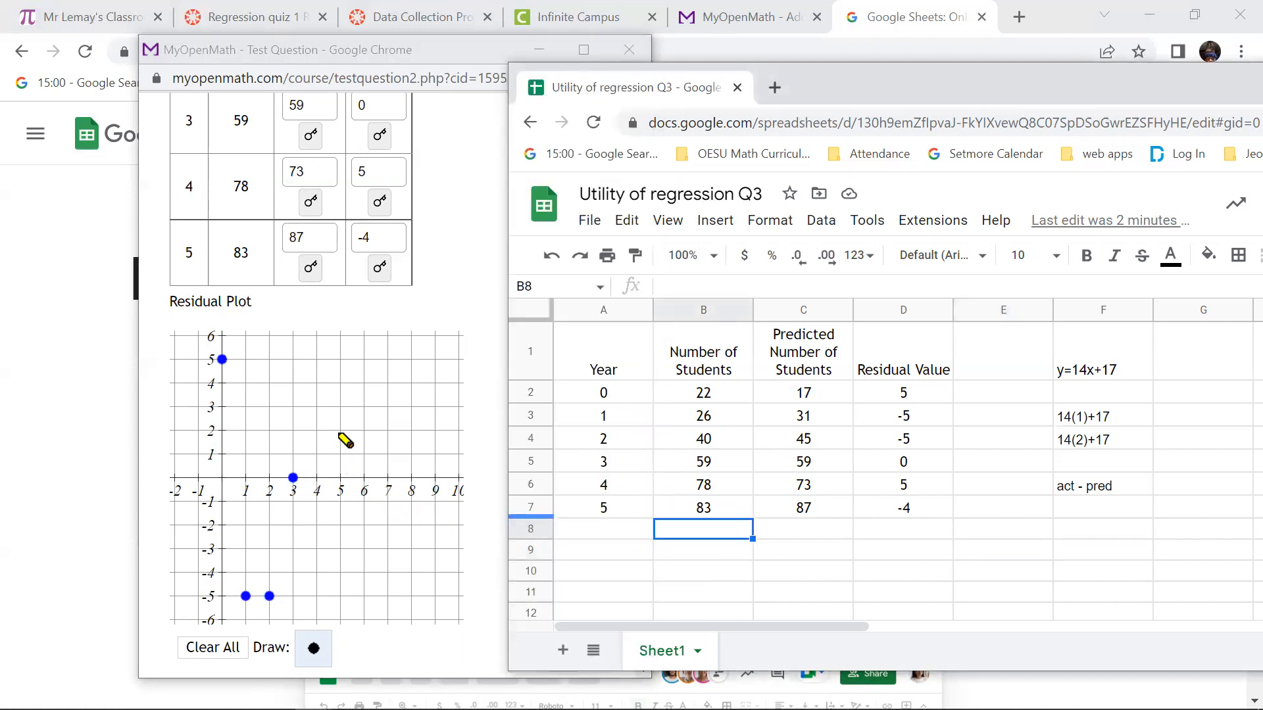
click(317, 359)
click(316, 359)
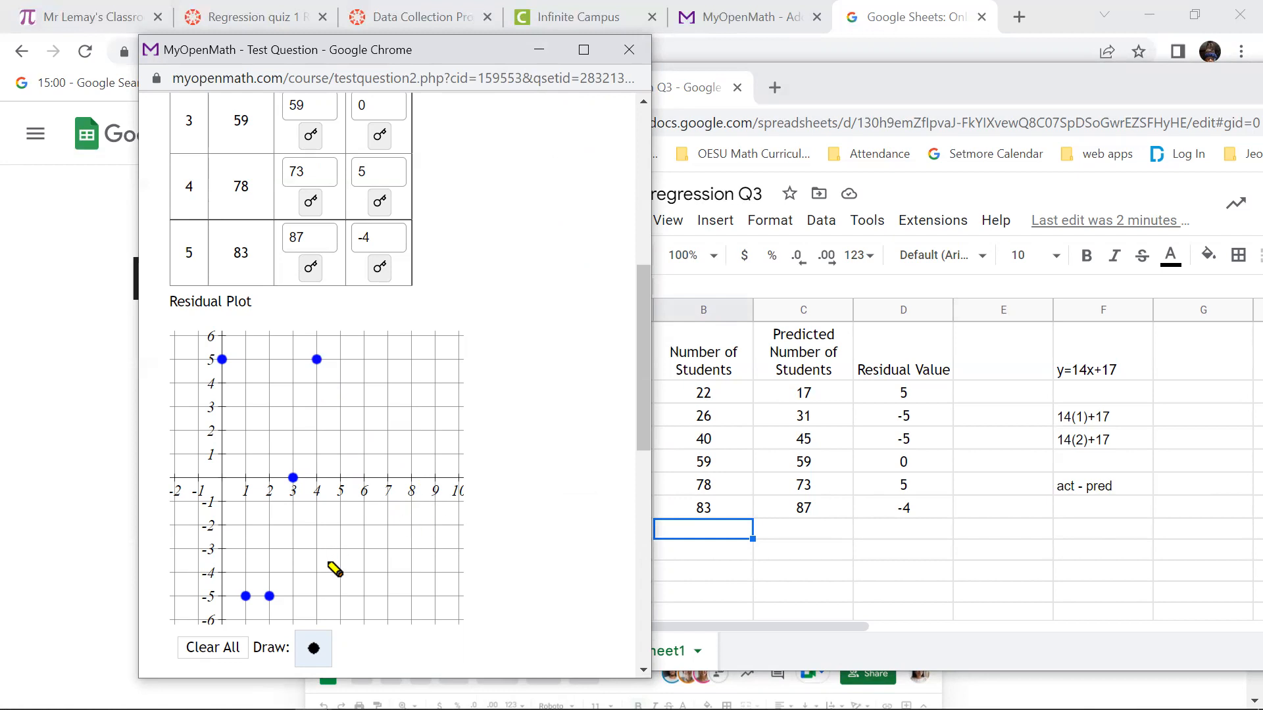
click(316, 573)
Answer part b on the regression equation's fit with "yes, the plot has no pattern"
scroll(520, 454, down, 3)
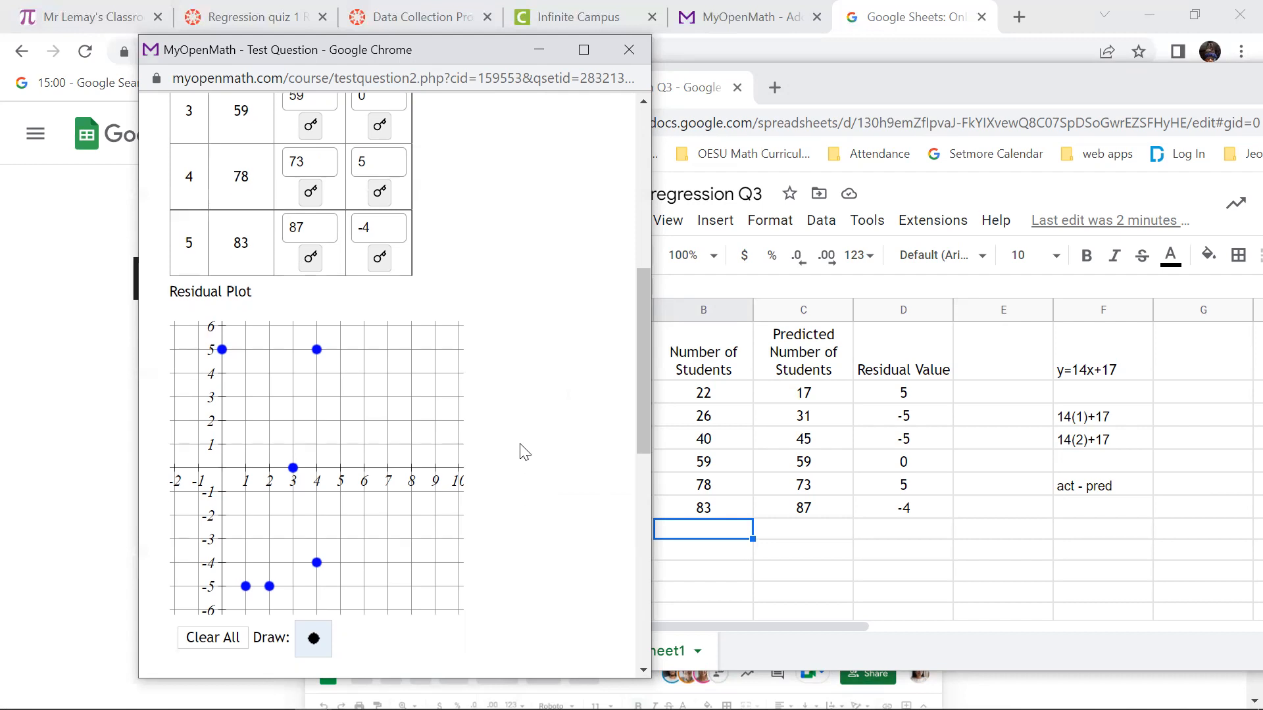
scroll(524, 460, down, 2)
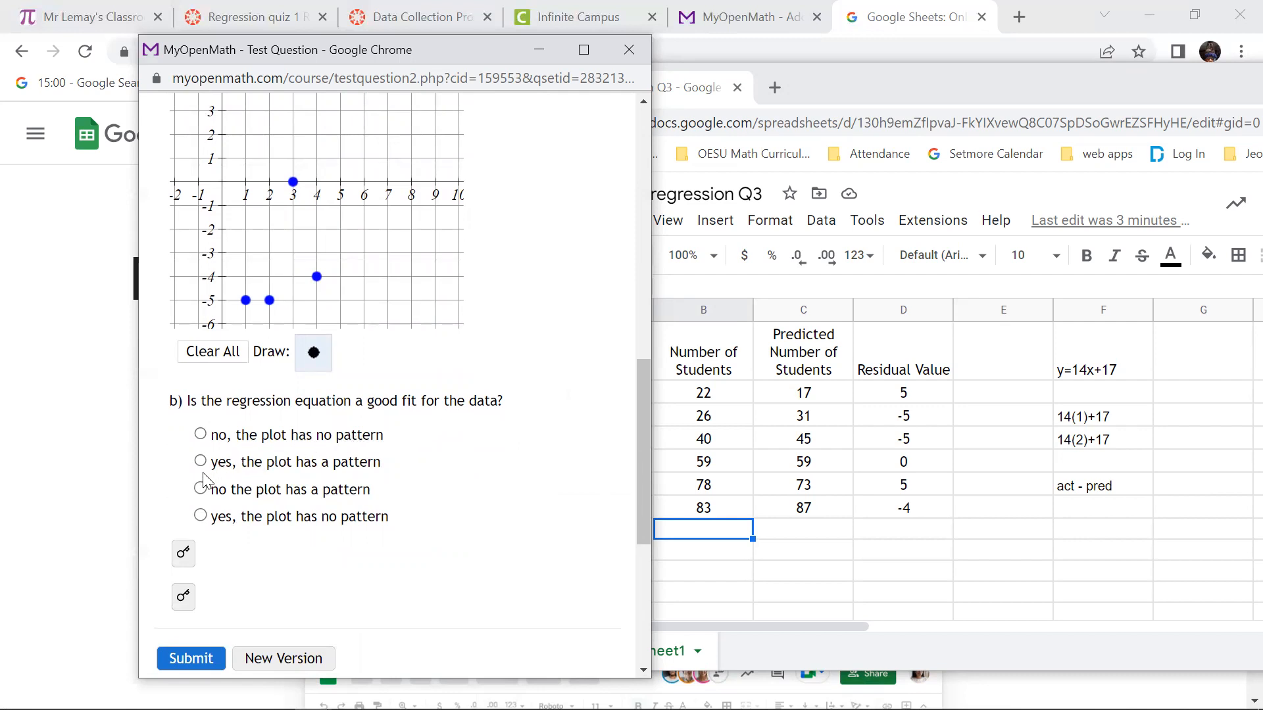
click(199, 516)
Review the completed table and residual plot, and submit the question's answers
scroll(321, 571, down, 3)
scroll(309, 567, up, 3)
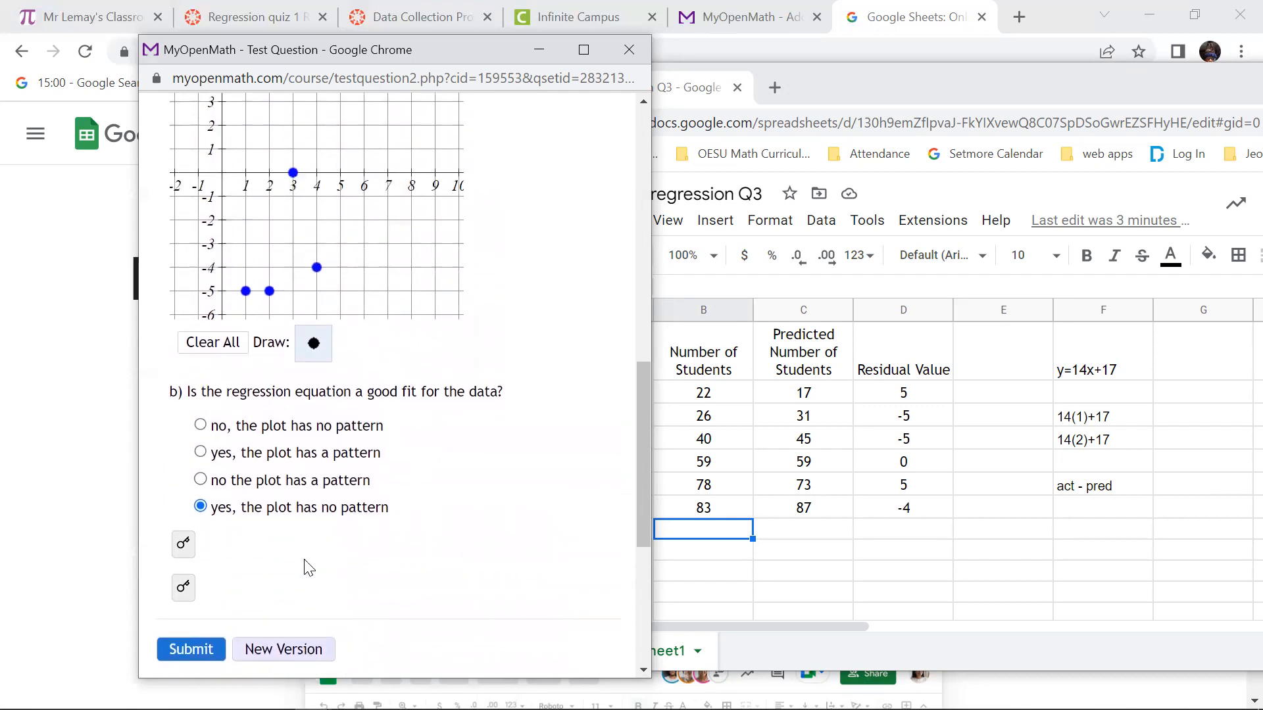
scroll(310, 567, up, 10)
scroll(306, 559, down, 3)
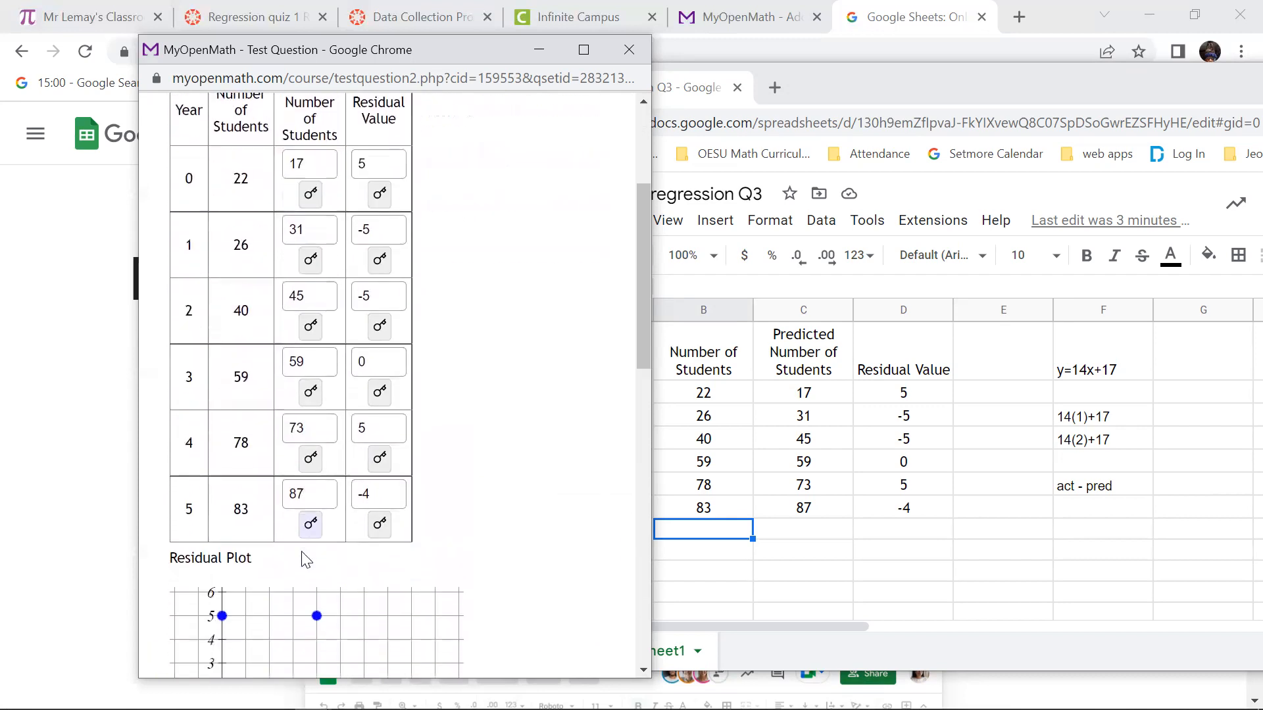
scroll(306, 566, down, 8)
click(182, 659)
Reveal the residual plot's answer key and compare its points with the plotted ones
scroll(437, 507, down, 3)
scroll(436, 513, down, 7)
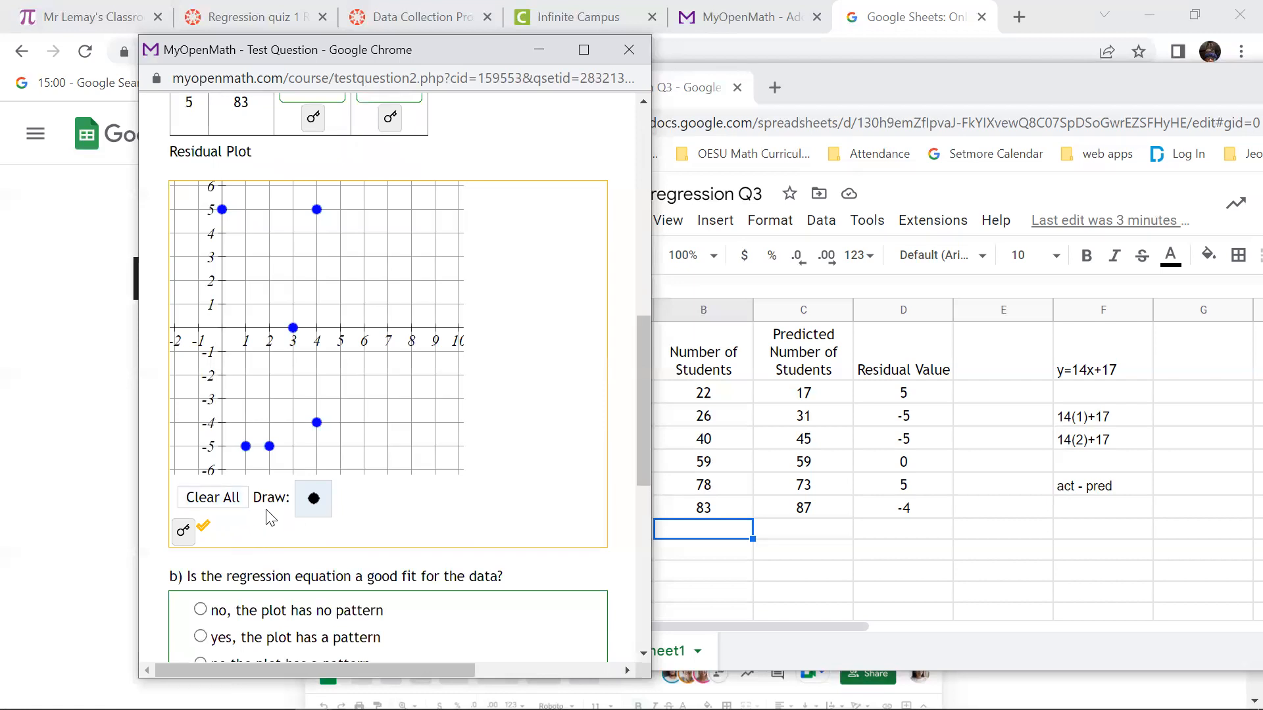
click(184, 531)
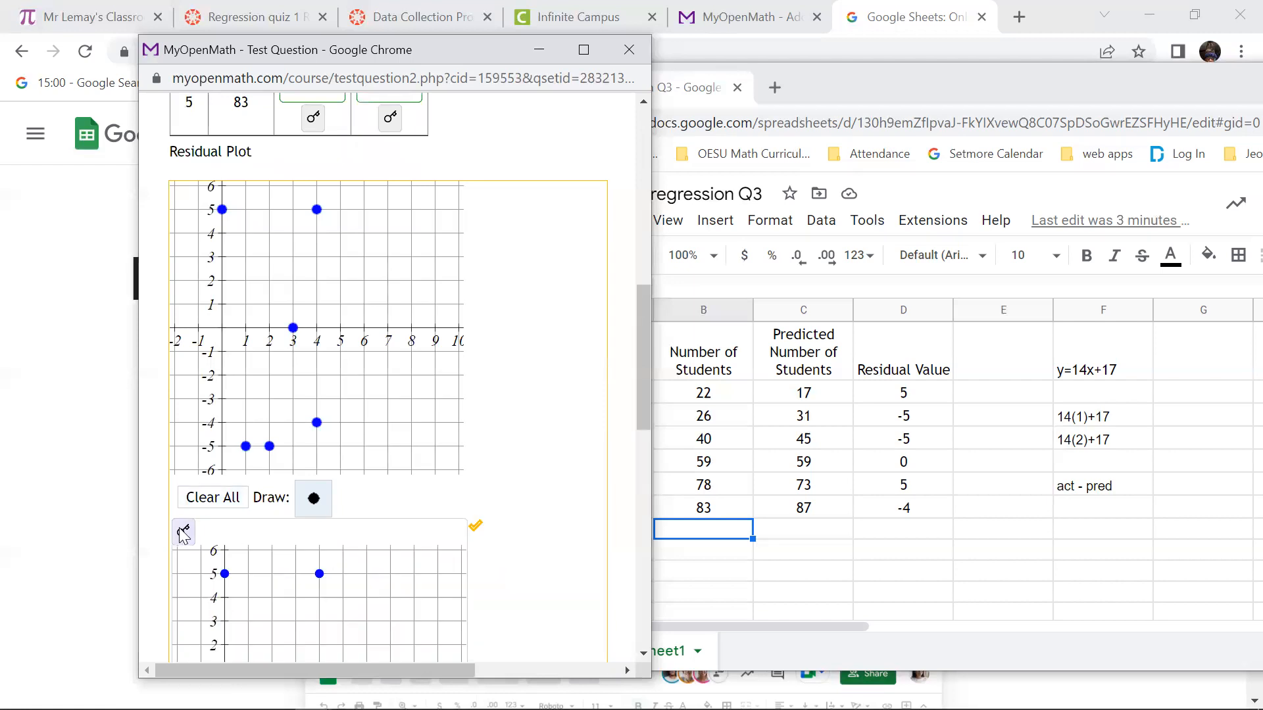
scroll(434, 515, down, 3)
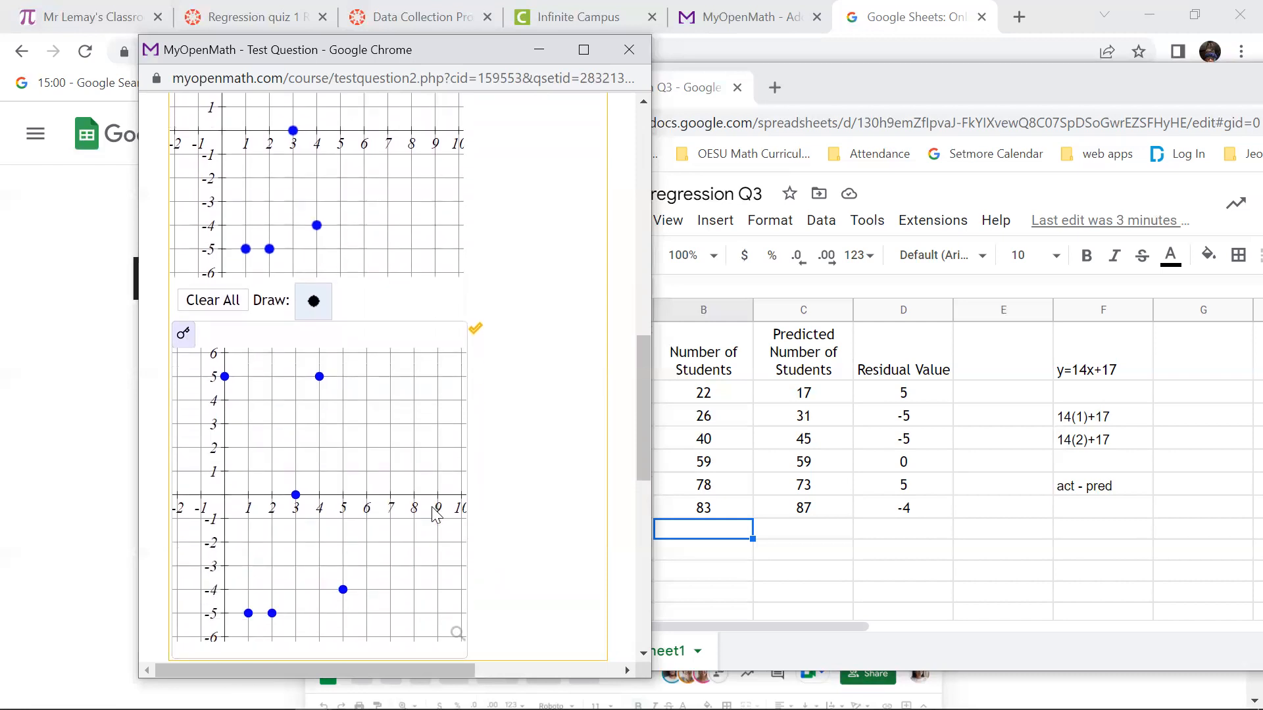
scroll(434, 514, up, 3)
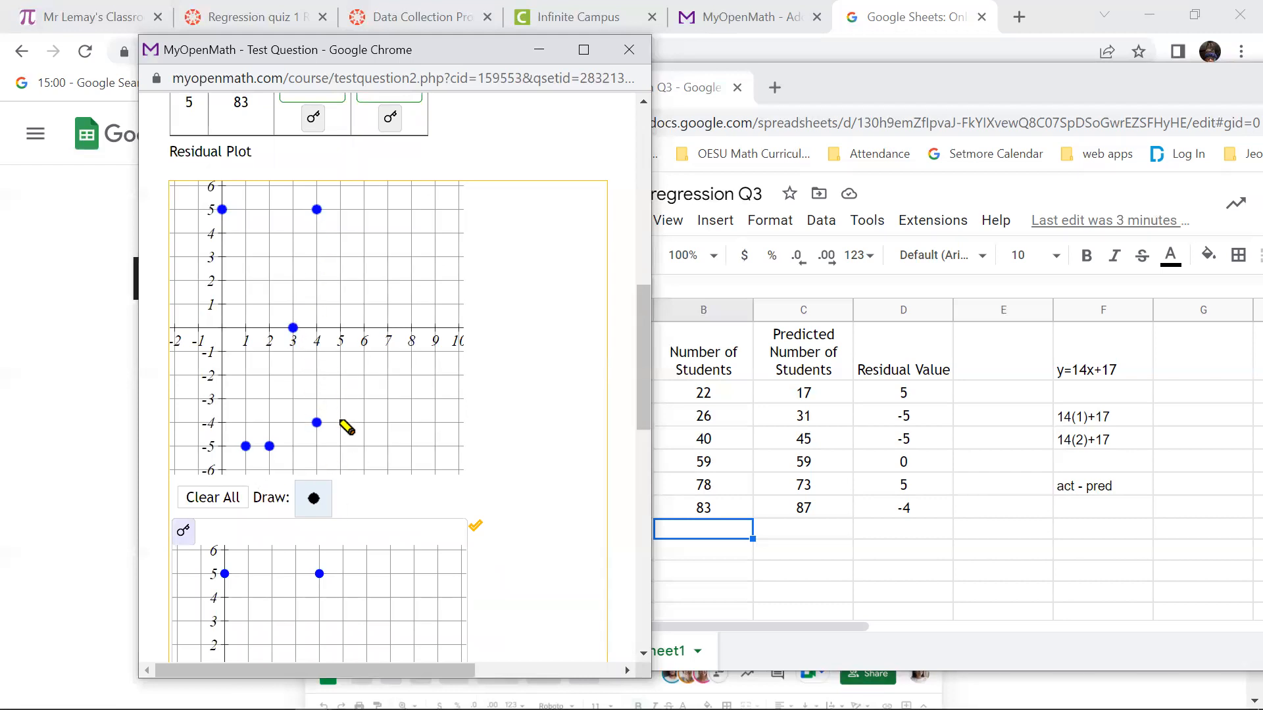
Review the grading of part b, the residual plot and the table, along with the score on the last answer
scroll(349, 427, down, 2)
scroll(349, 426, down, 7)
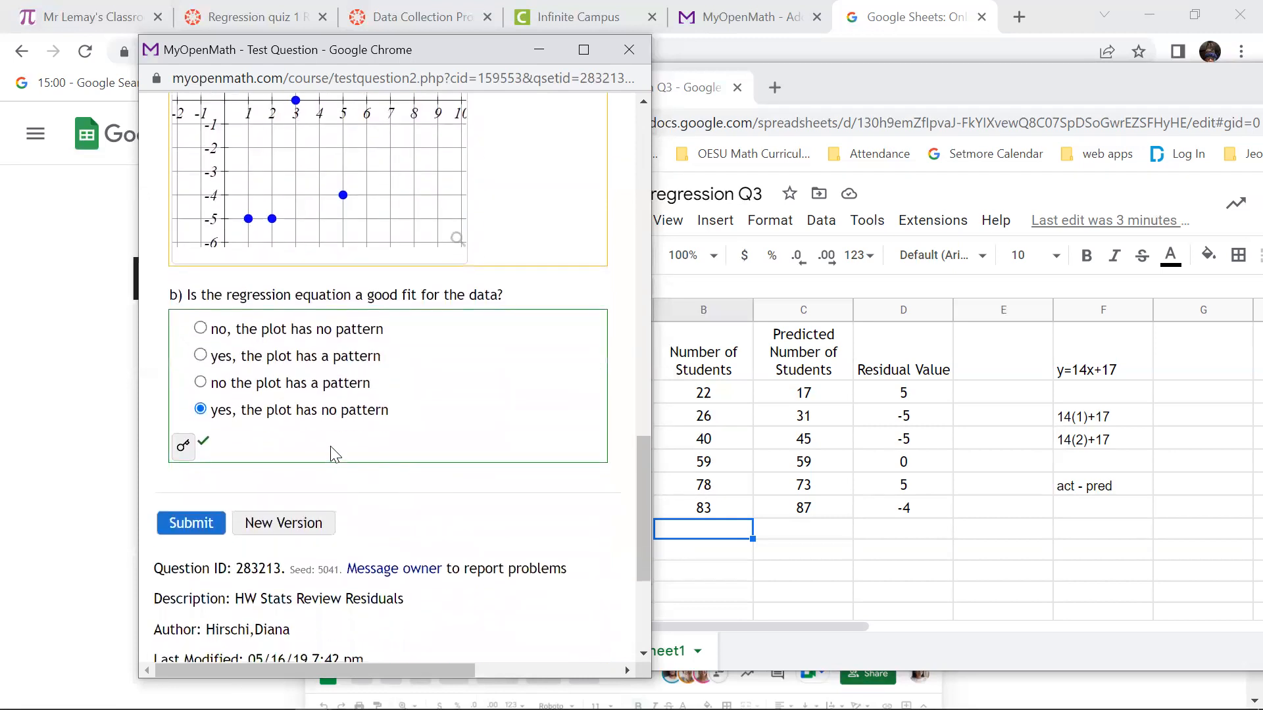
scroll(306, 445, up, 3)
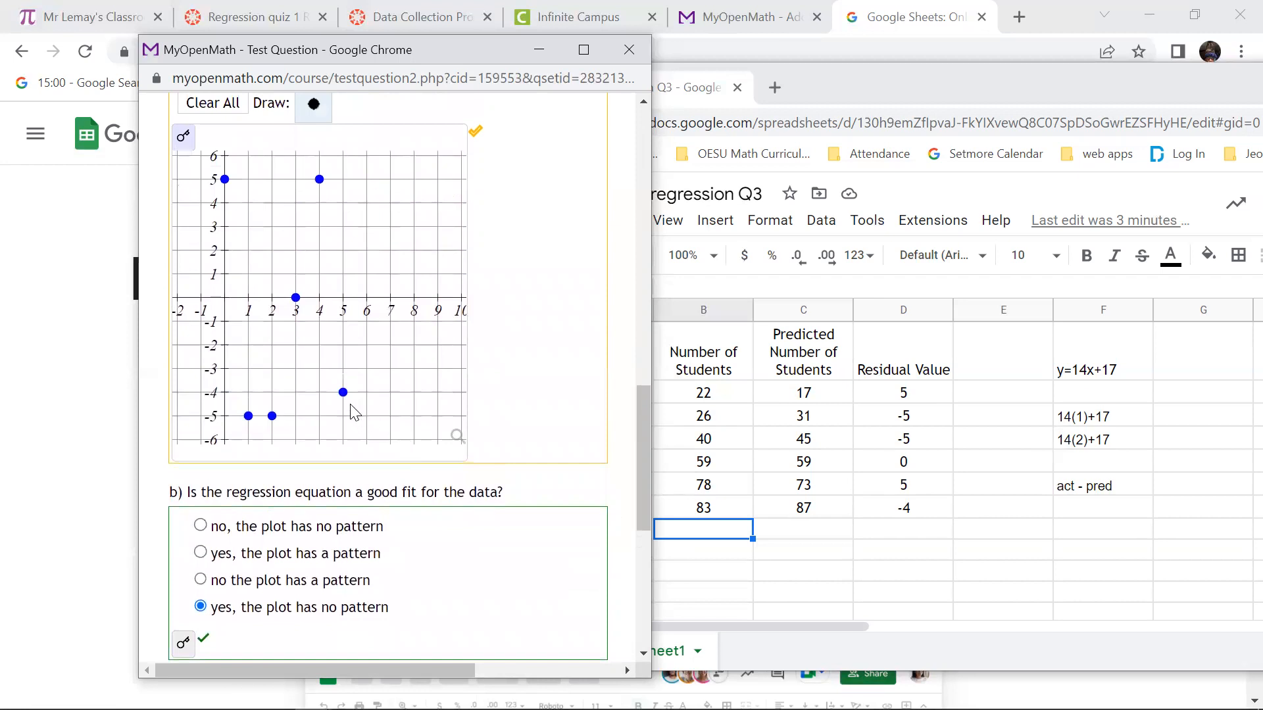
scroll(333, 413, up, 3)
scroll(329, 408, up, 3)
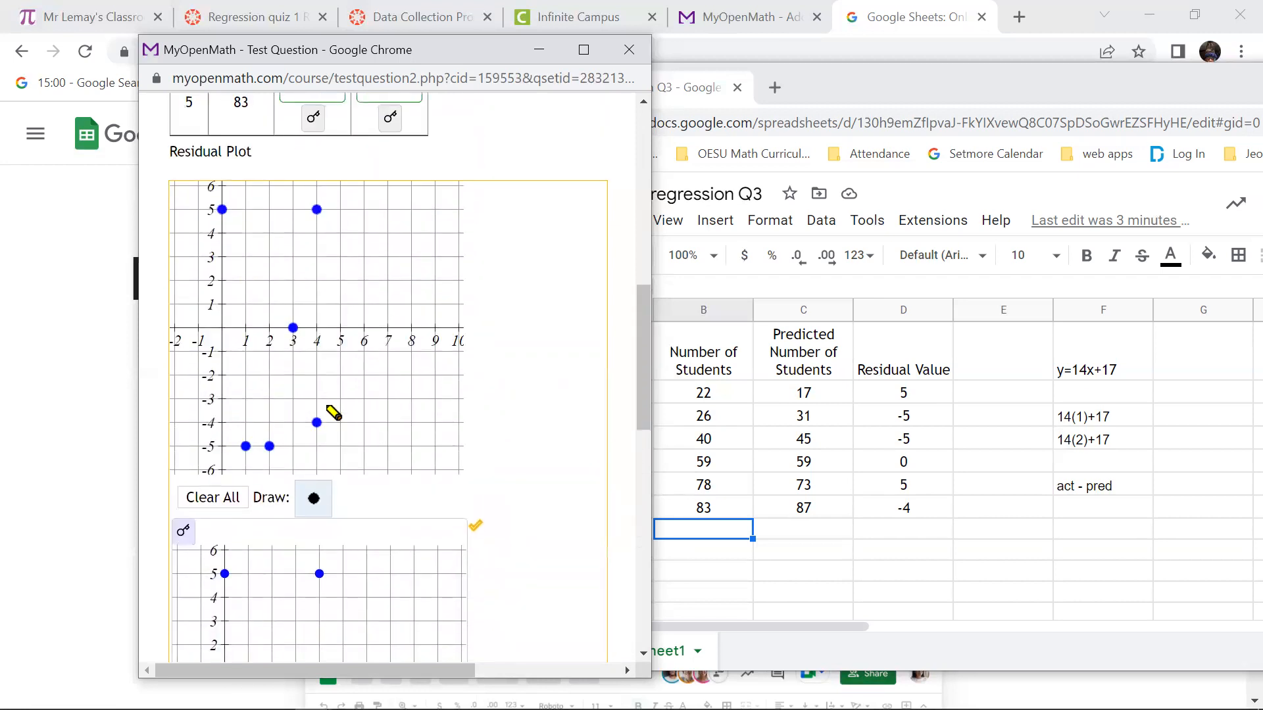
scroll(332, 413, up, 10)
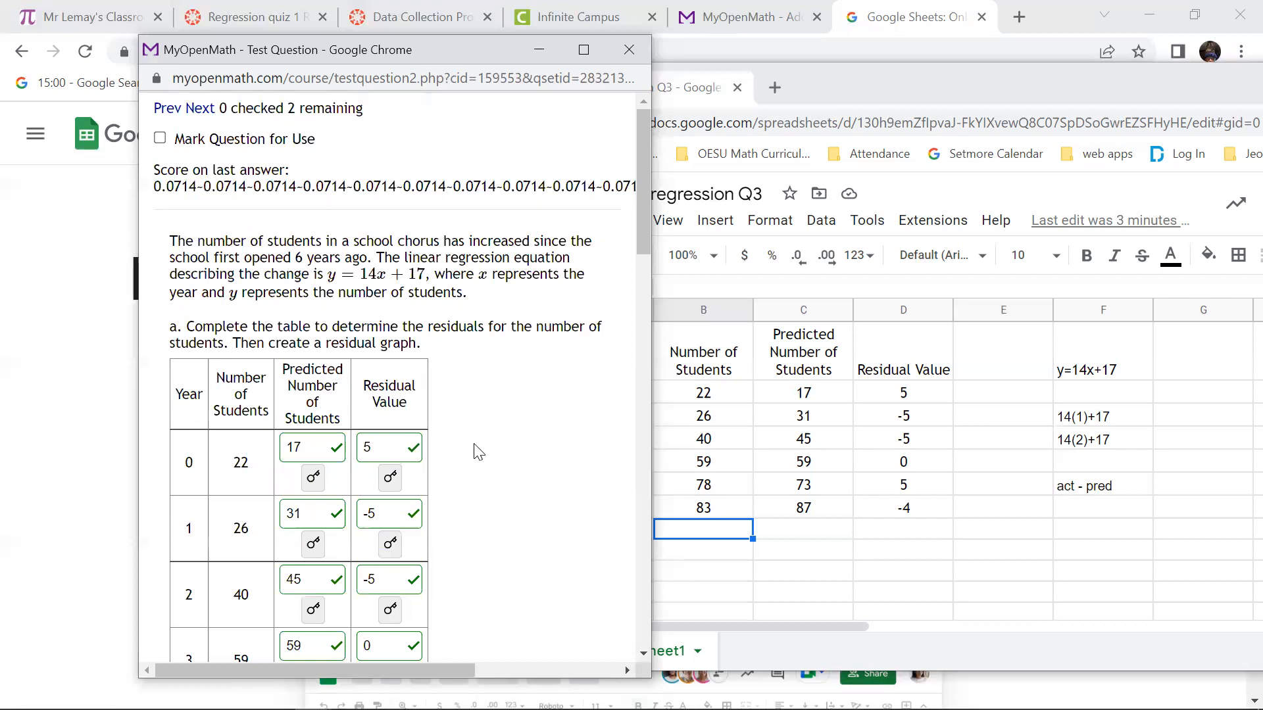
scroll(484, 444, down, 6)
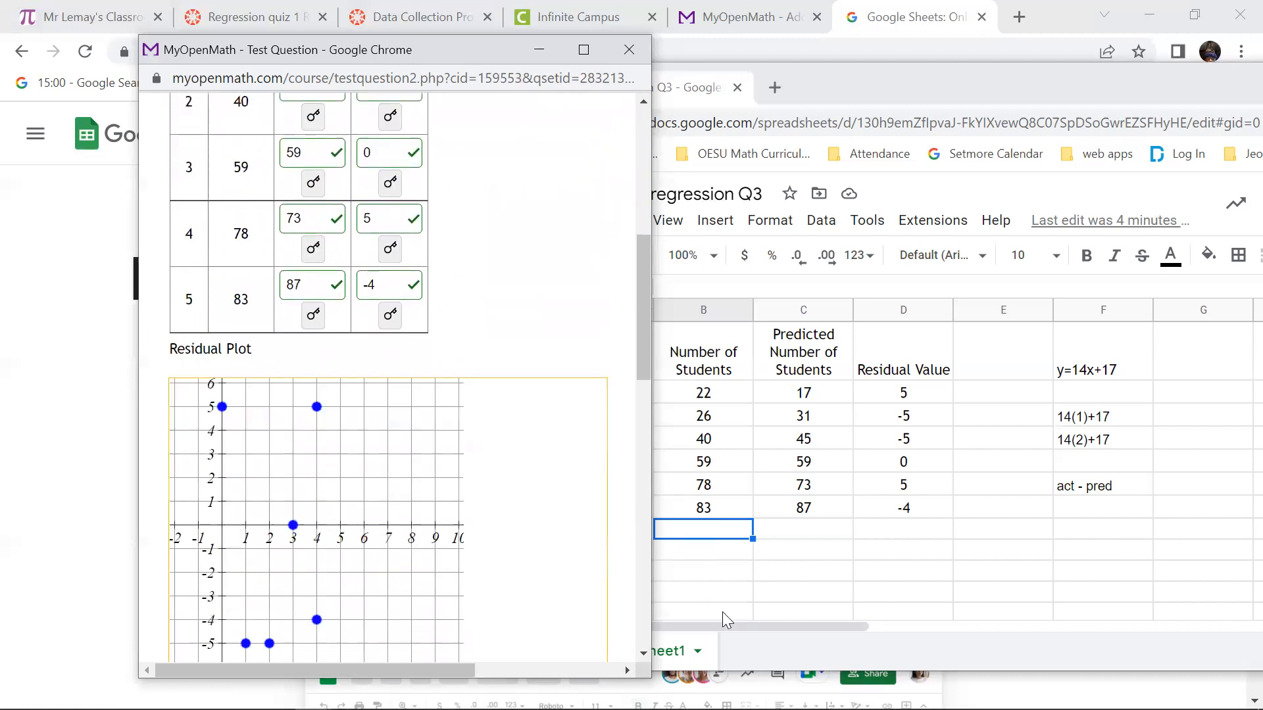